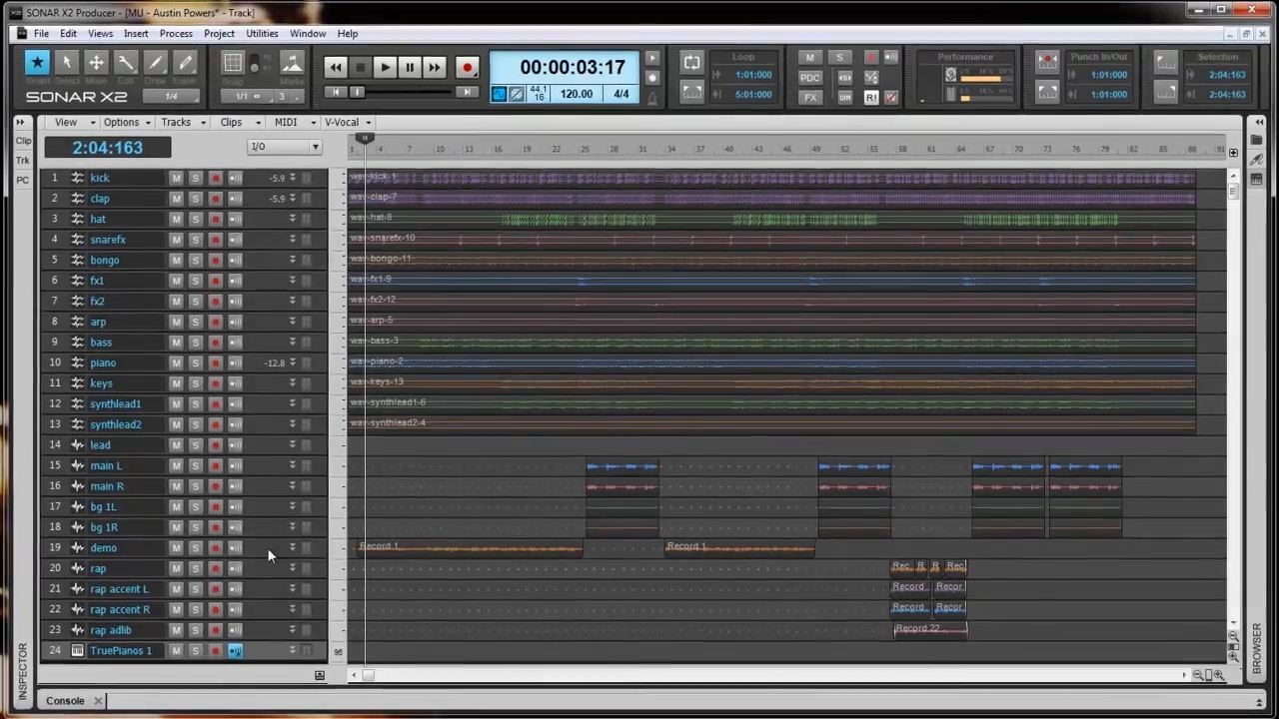
Rename the demo track as lead.
double_click(119, 546)
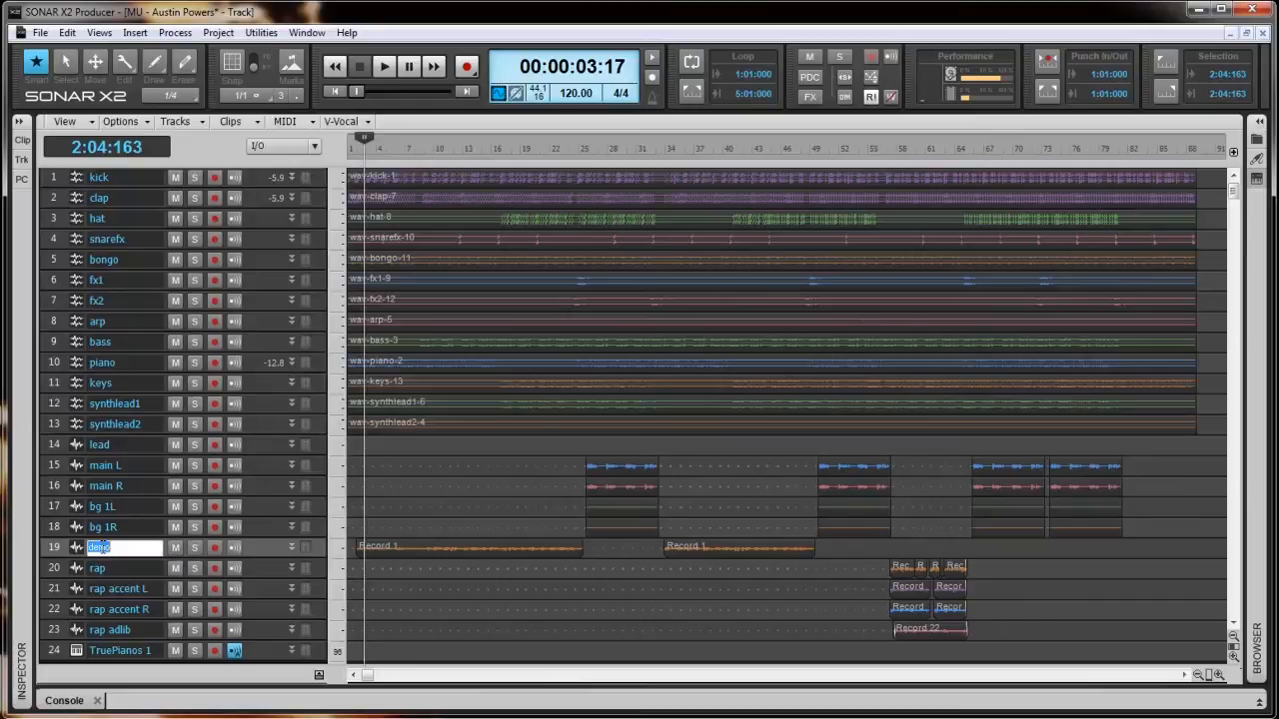
text(lead)
key(Return)
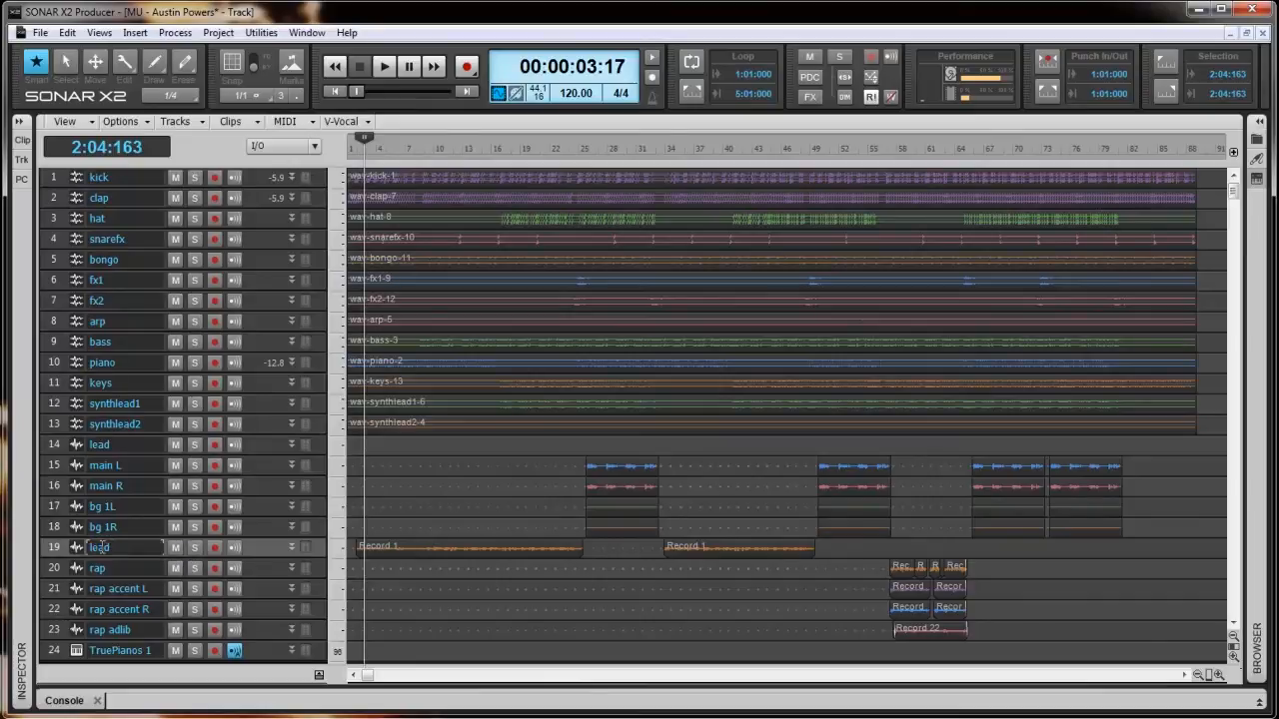
Delete the empty lead track at number 14.
click(269, 451)
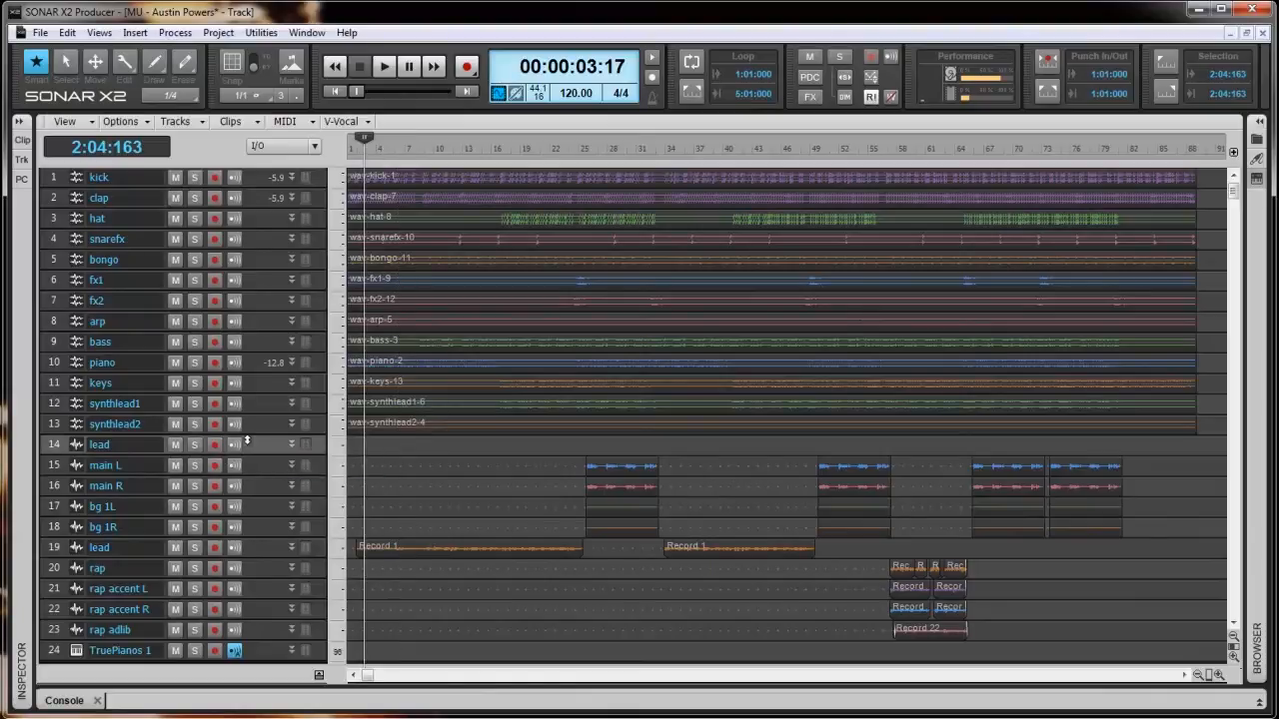
right_click(248, 442)
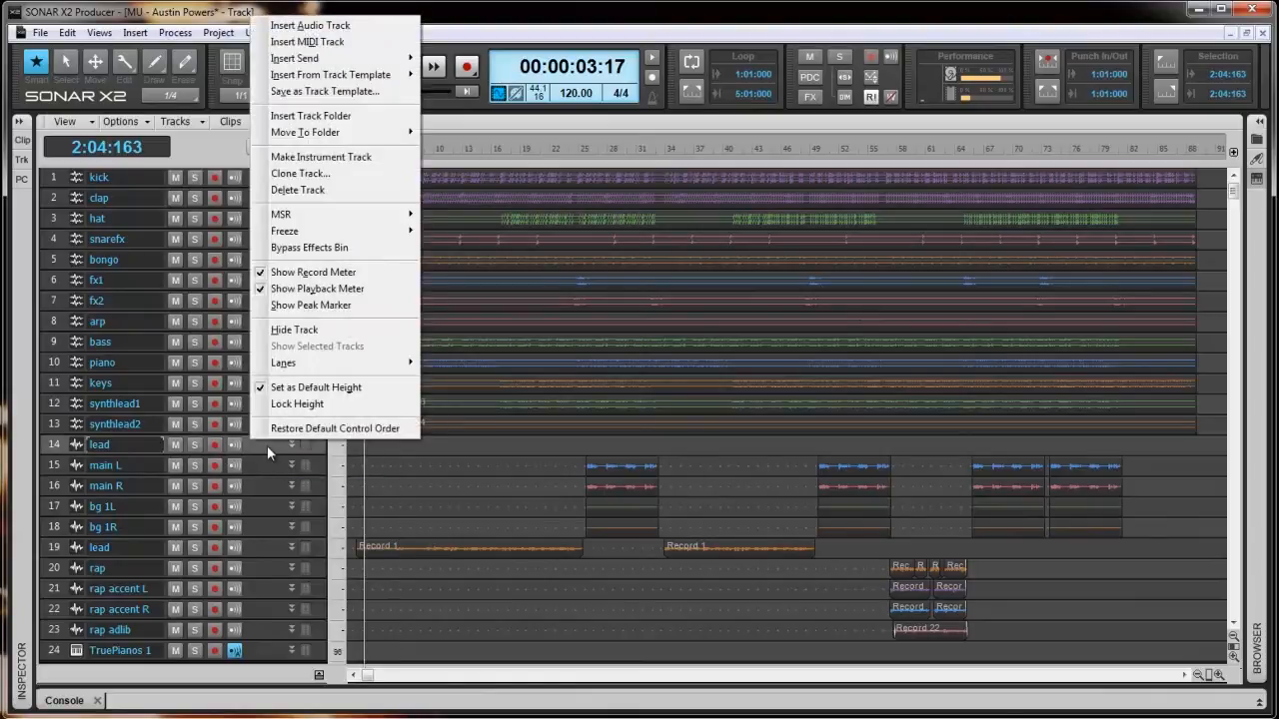
click(292, 188)
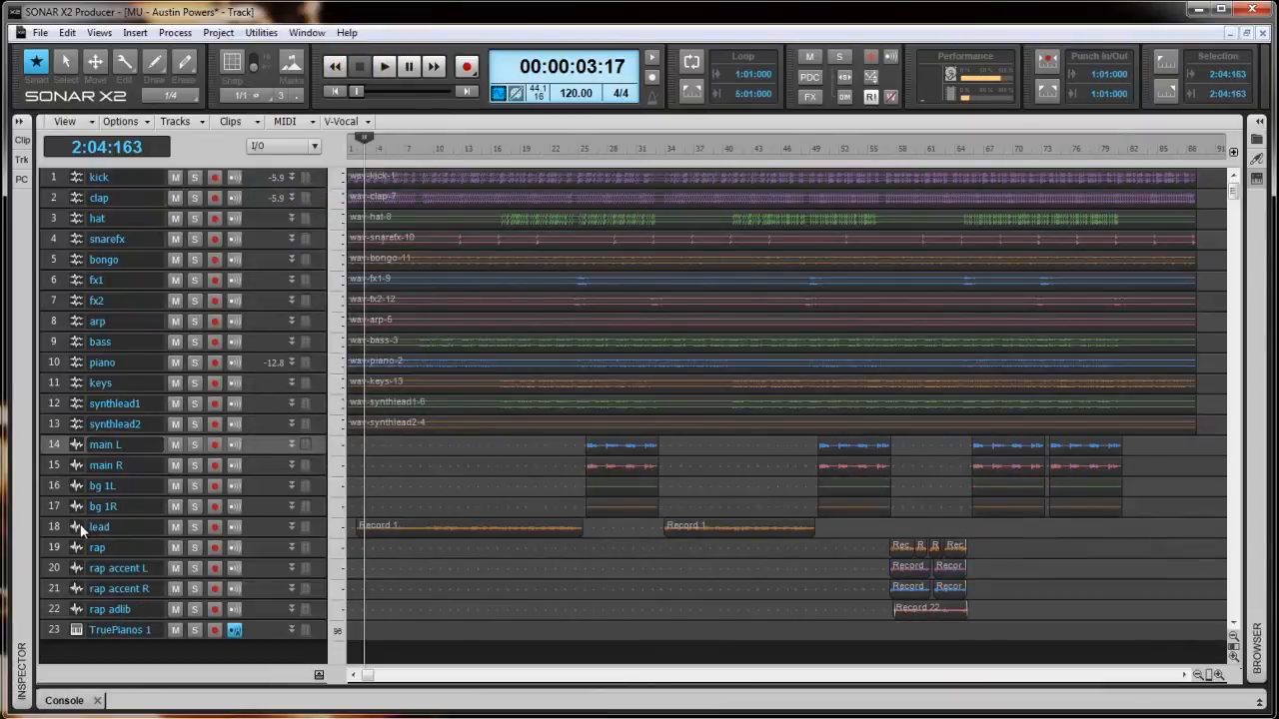
Move the lead track directly above main L and enlarge its height to show the waveforms.
drag(80, 523, 80, 439)
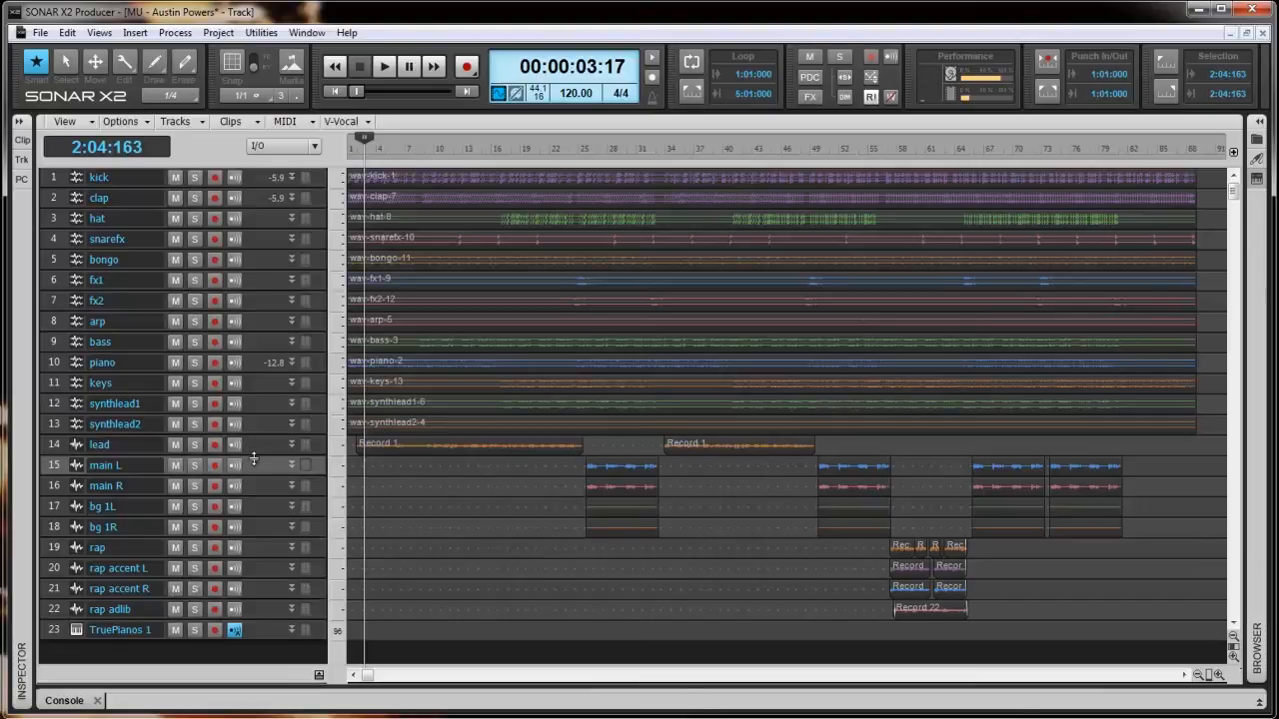
drag(253, 456, 245, 553)
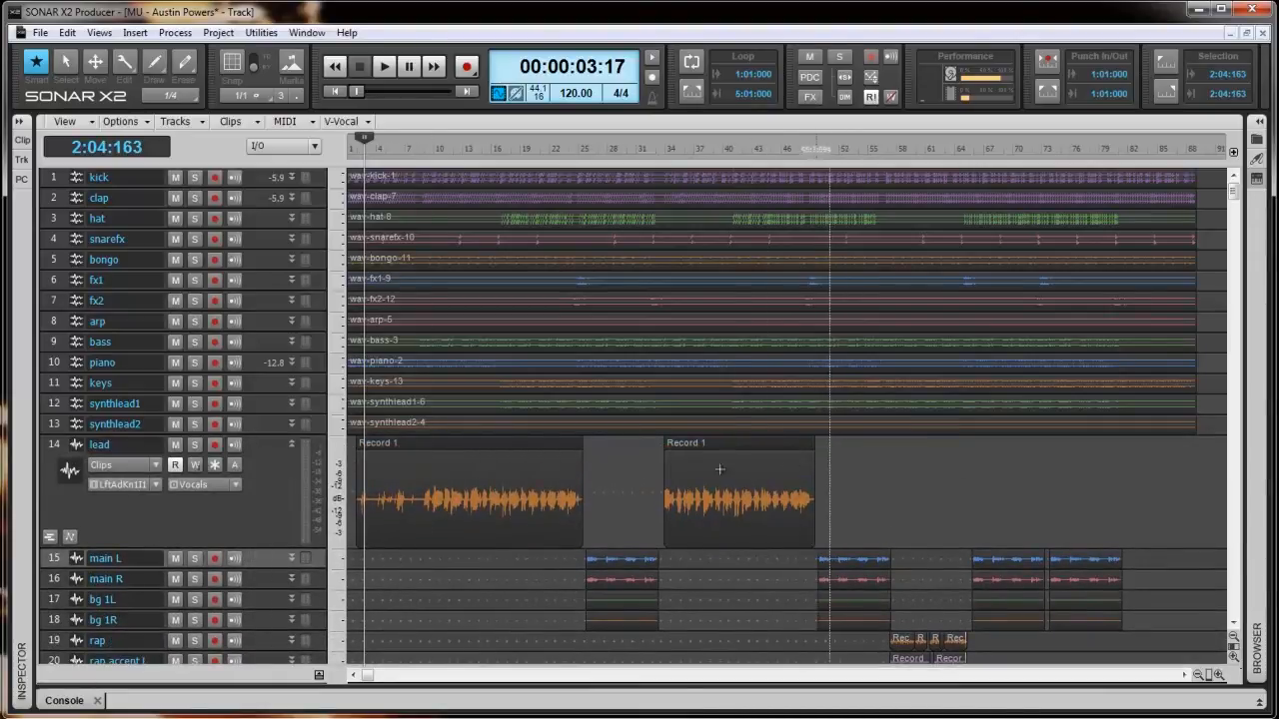
Create a V-Vocal clip from the lead track's two Record 1 clips and set its pitch correction scale to D minor.
drag(834, 455, 403, 470)
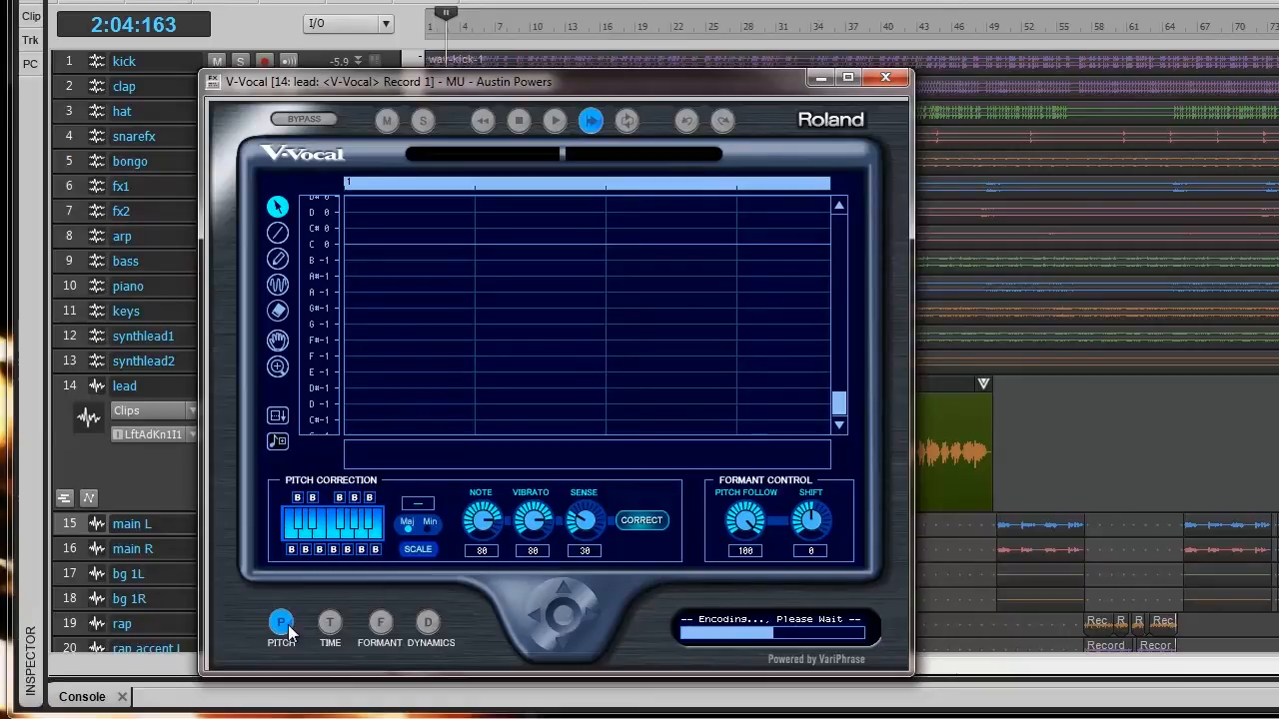
click(419, 551)
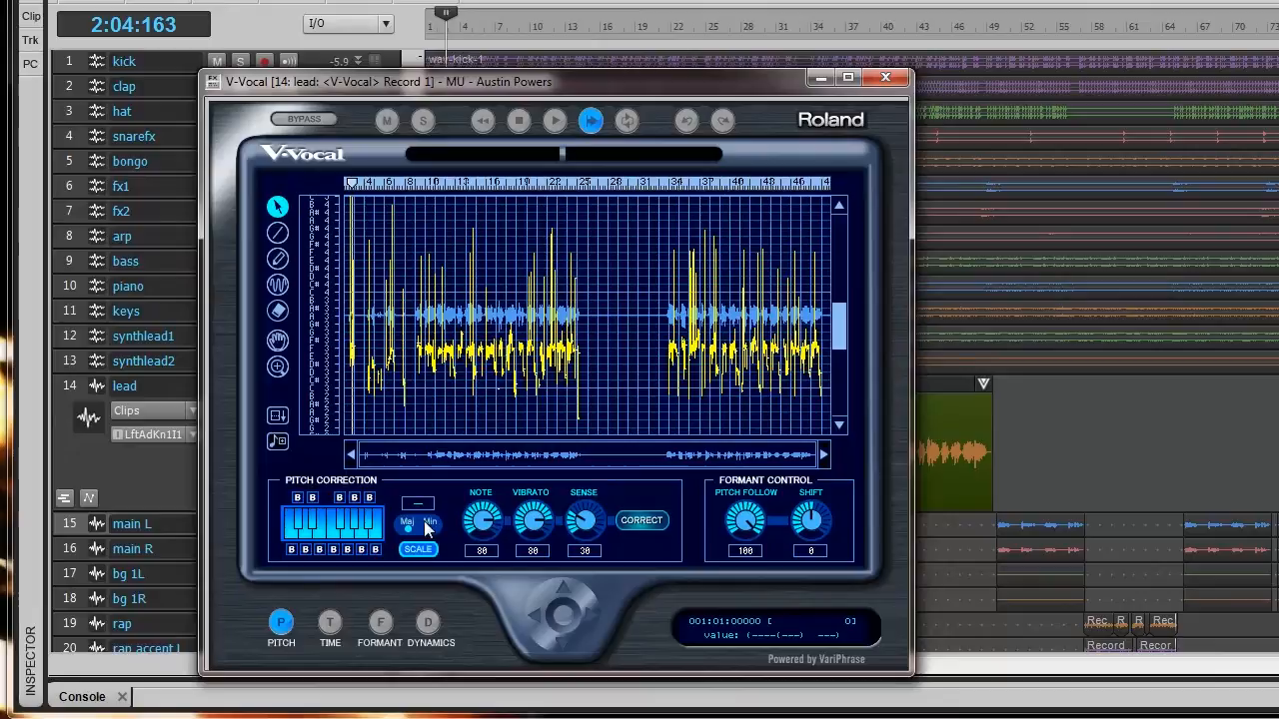
click(428, 526)
click(310, 541)
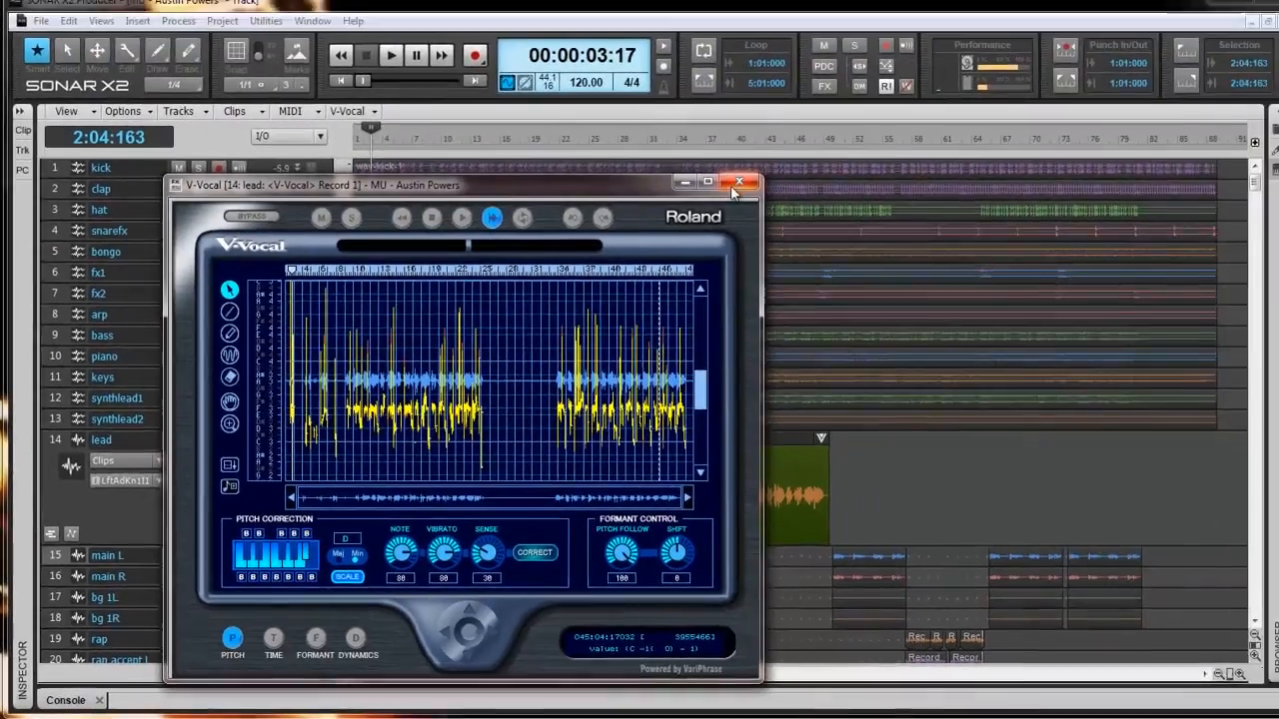
click(885, 77)
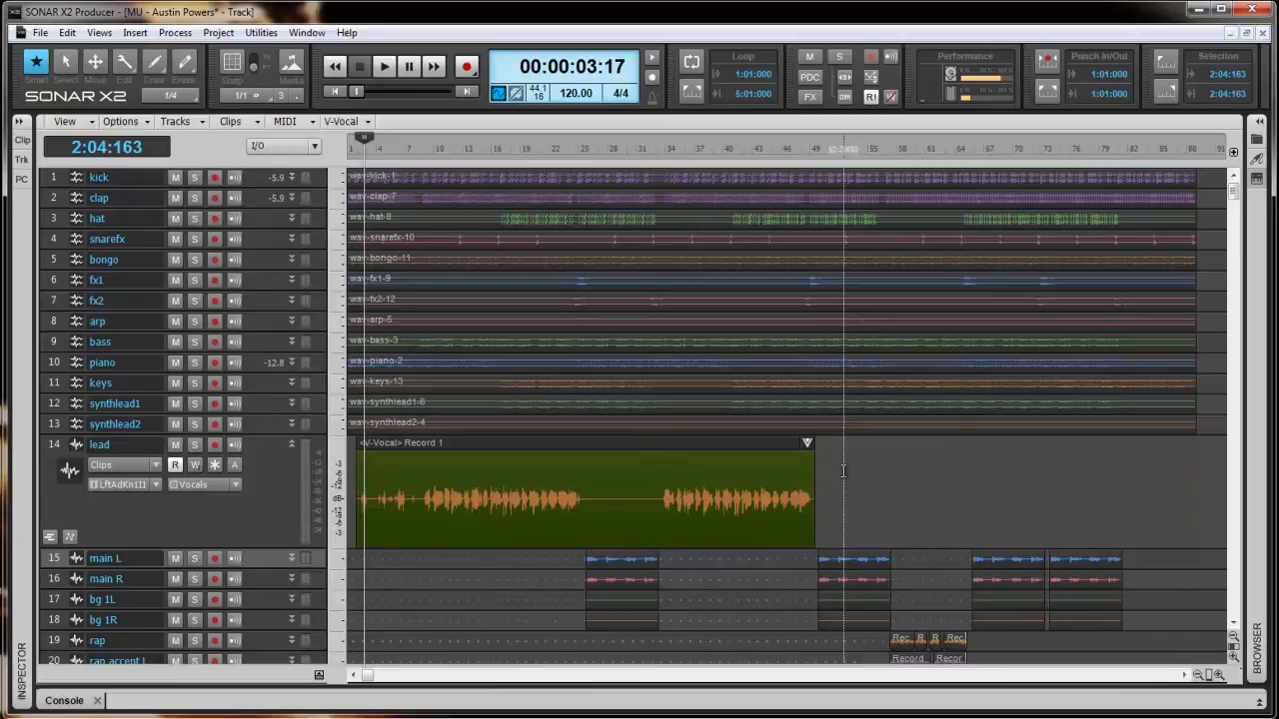
Bounce the lead track's V-Vocal clip to a regular audio clip.
scroll(844, 470, down, 5)
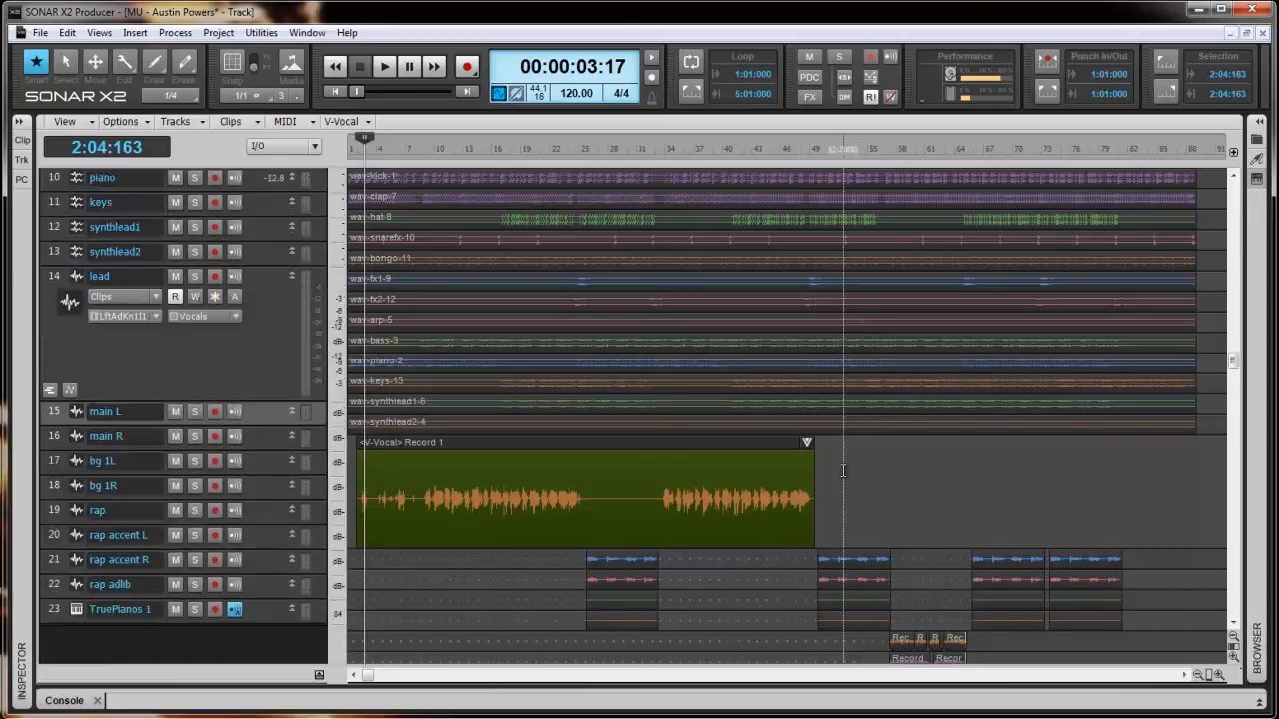
scroll(844, 471, up, 5)
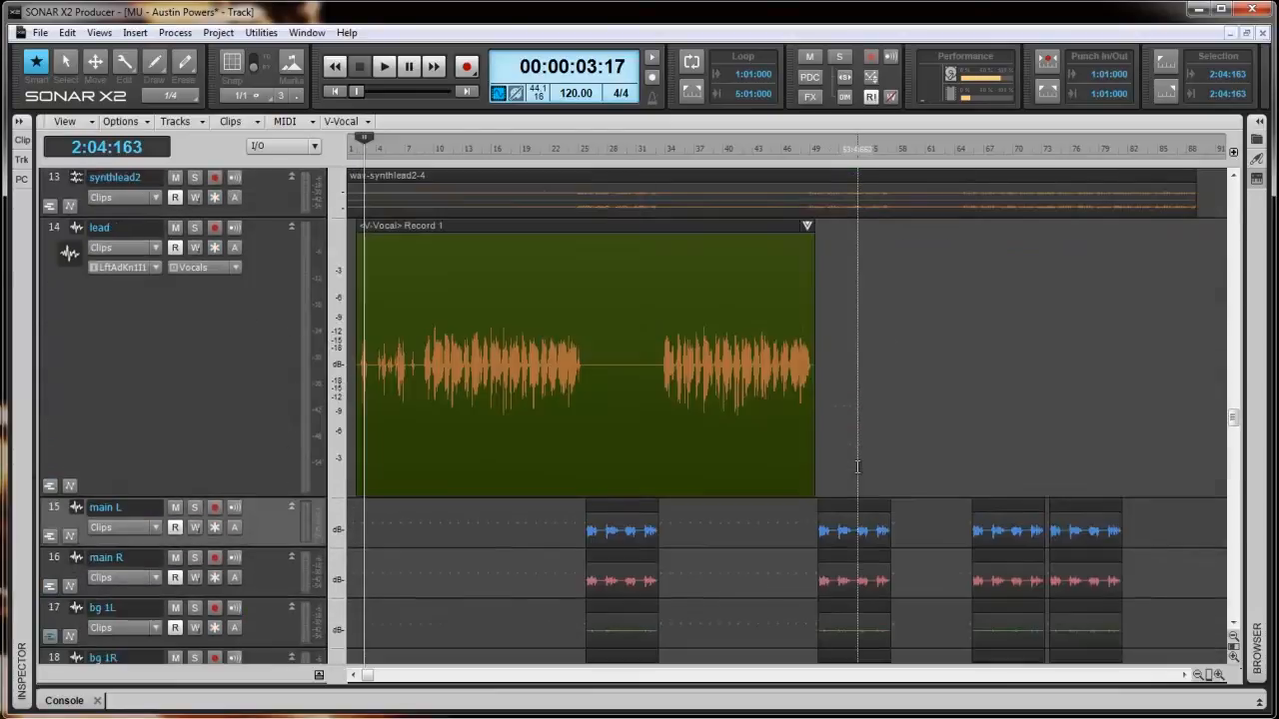
key(ctrl+Right)
key(ctrl+Right)
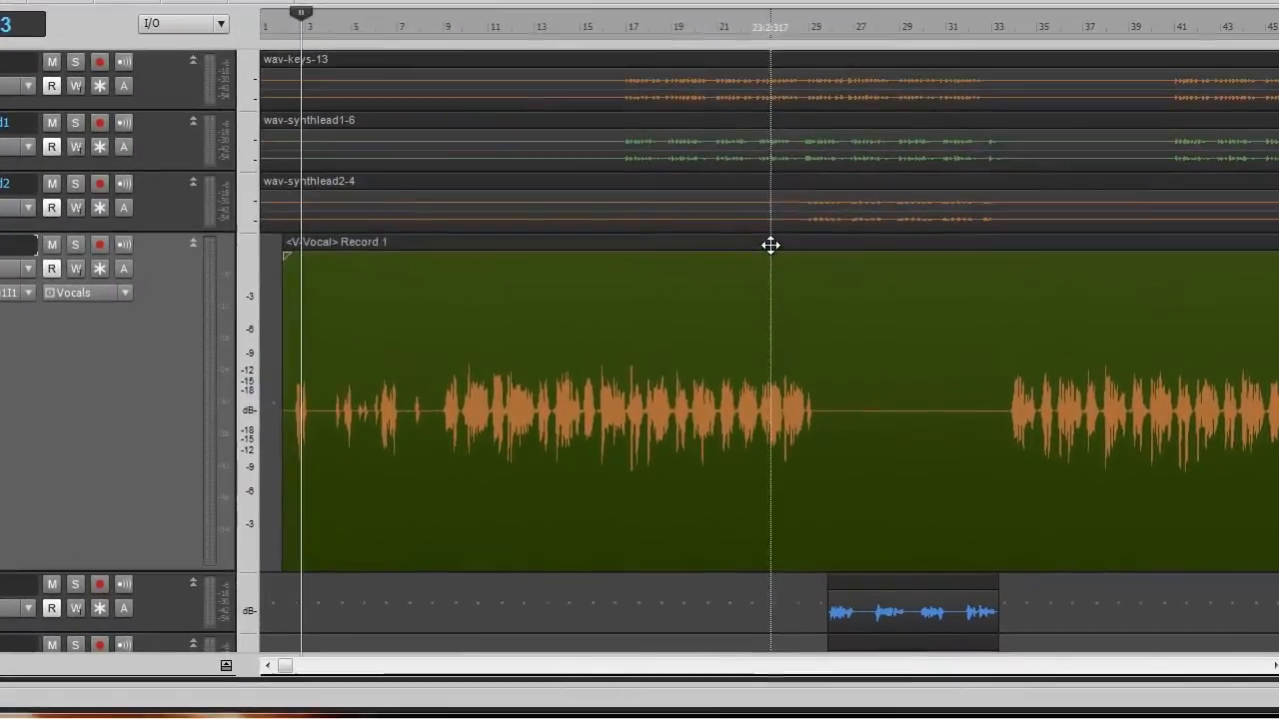
click(768, 276)
right_click(768, 277)
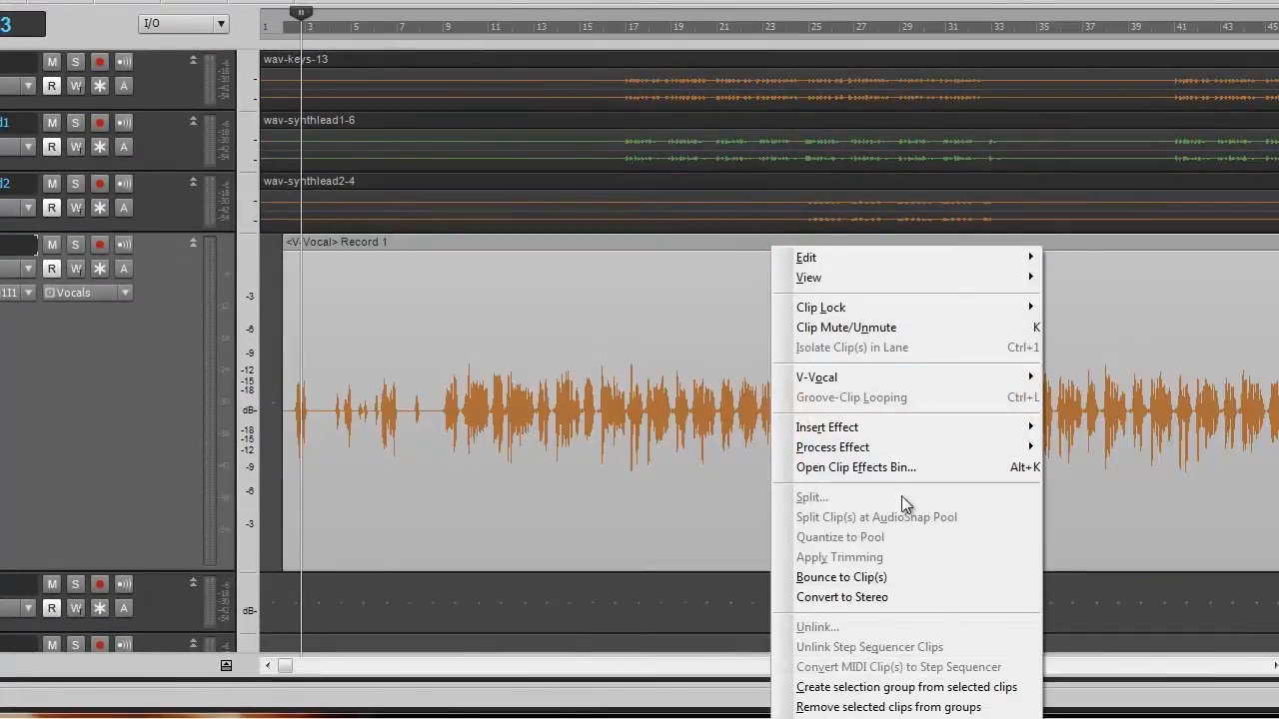
click(864, 577)
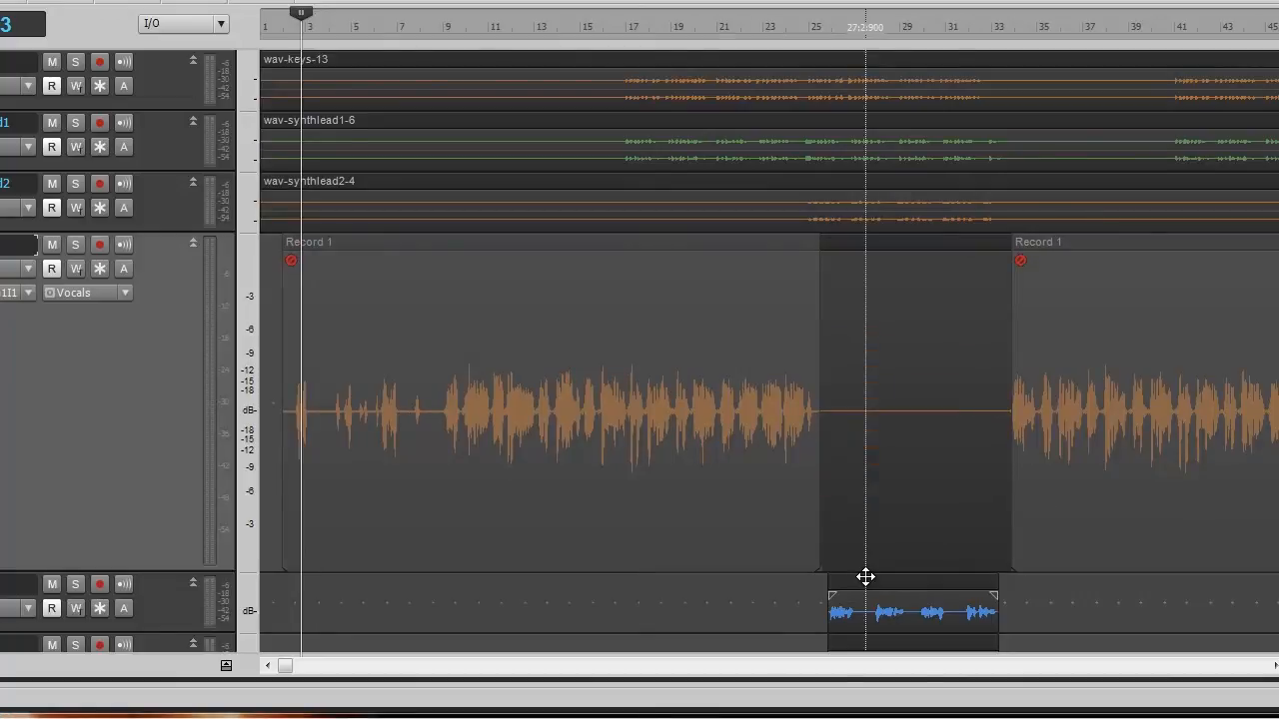
Remove the two muted original Record 1 clips from the lead track, keeping the bounced clip.
click(717, 242)
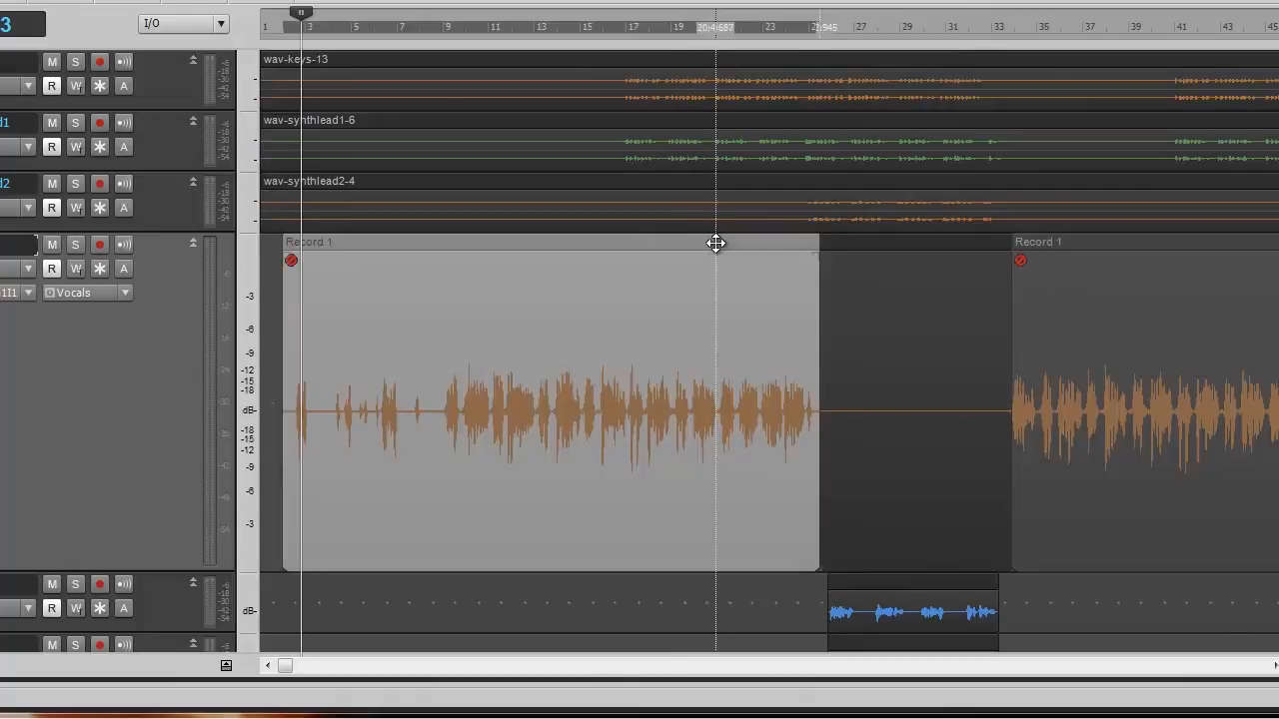
ctrl+click(1095, 247)
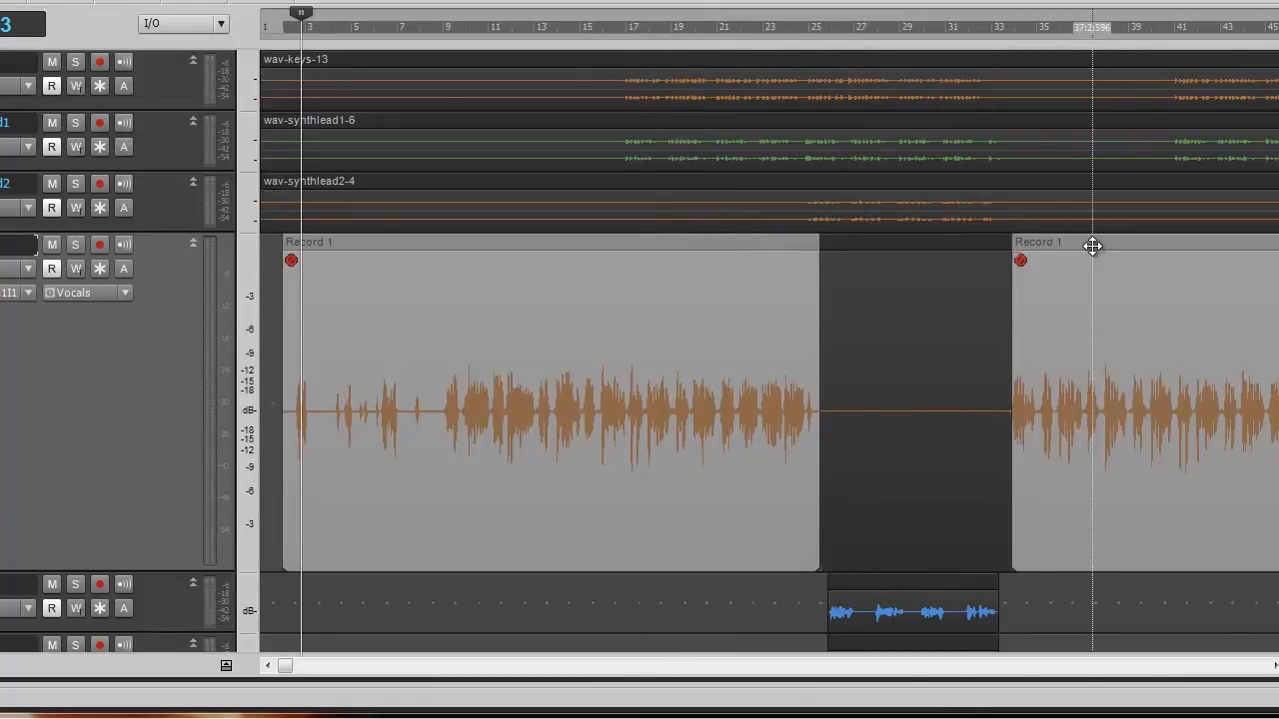
key(ctrl+shift+a)
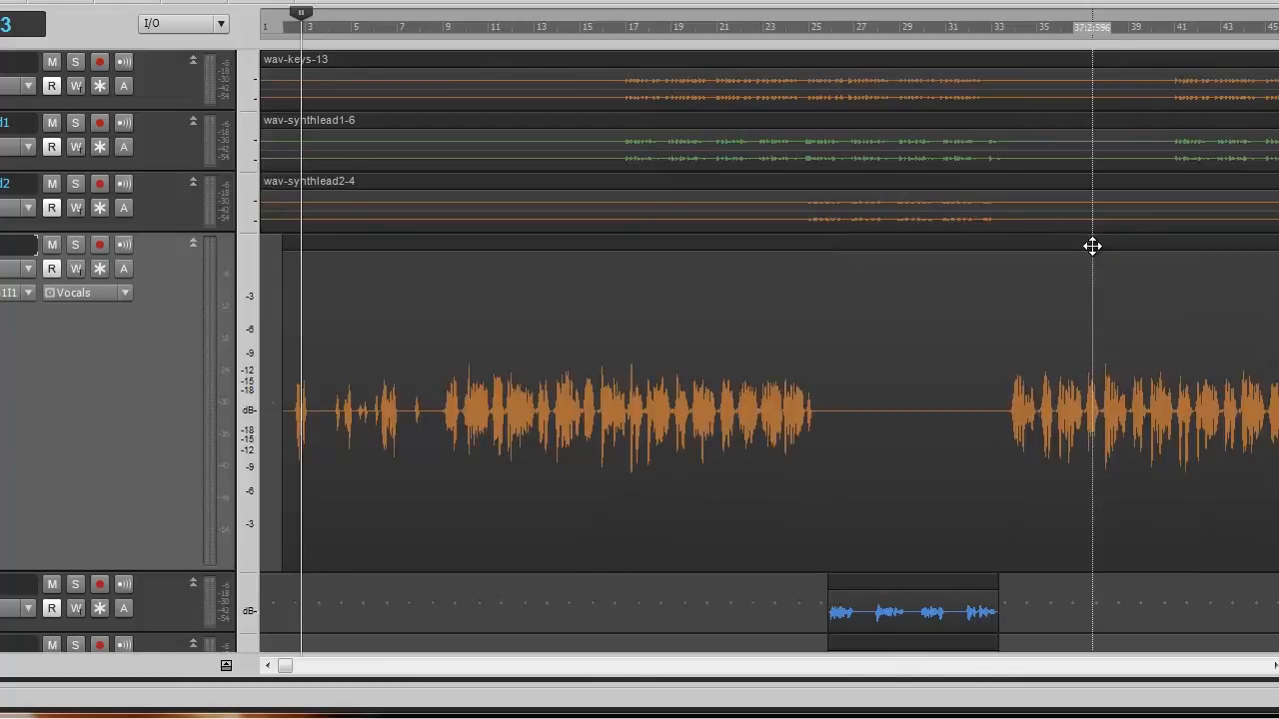
Examine the lead, main L and main R tracks at a larger track height with their volume, pan and gain controls.
key(f)
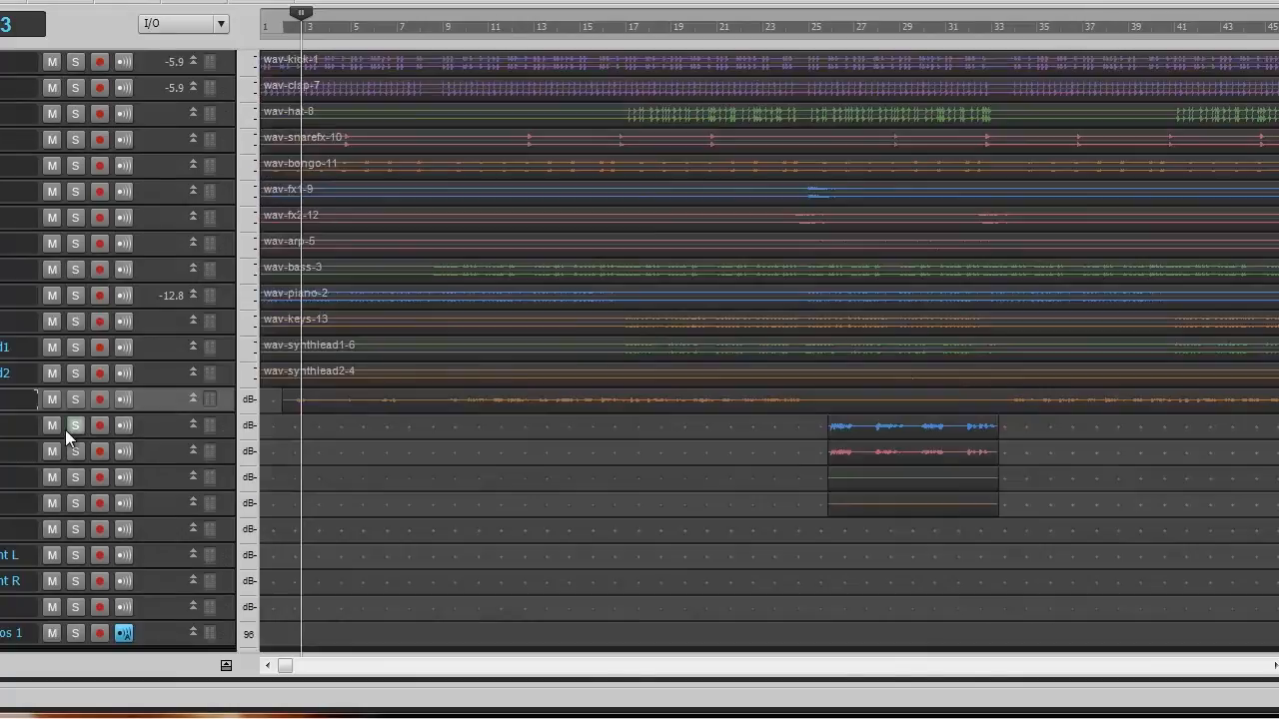
key(ctrl+Down)
key(ctrl+Down)
key(ctrl+Down)
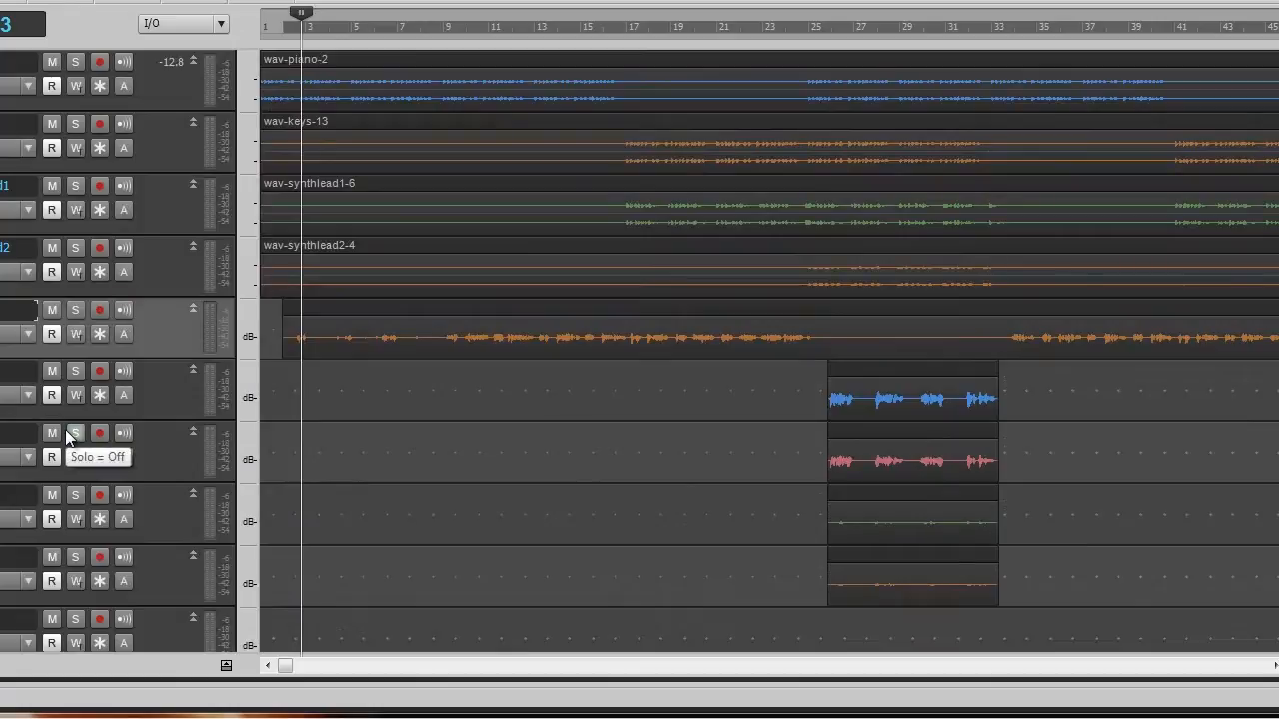
key(ctrl+Down)
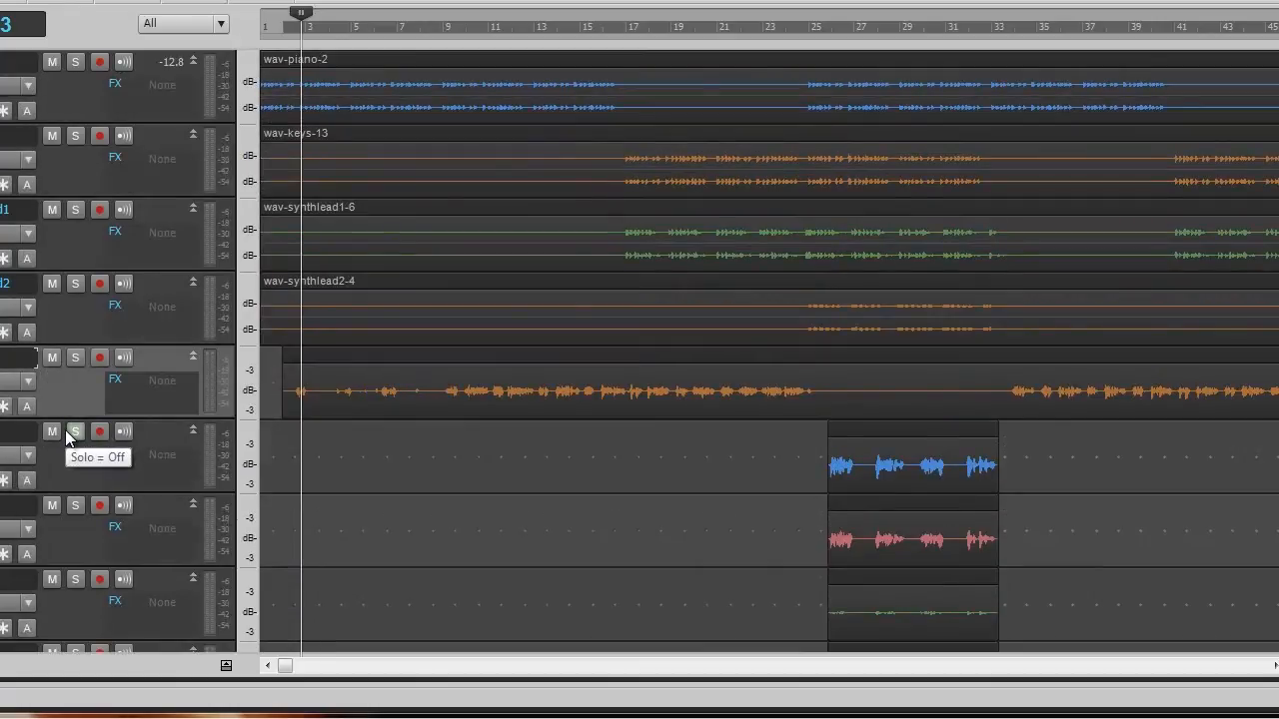
key(ctrl+Down)
key(ctrl+Down)
key(ctrl+Down)
key(ctrl+Down)
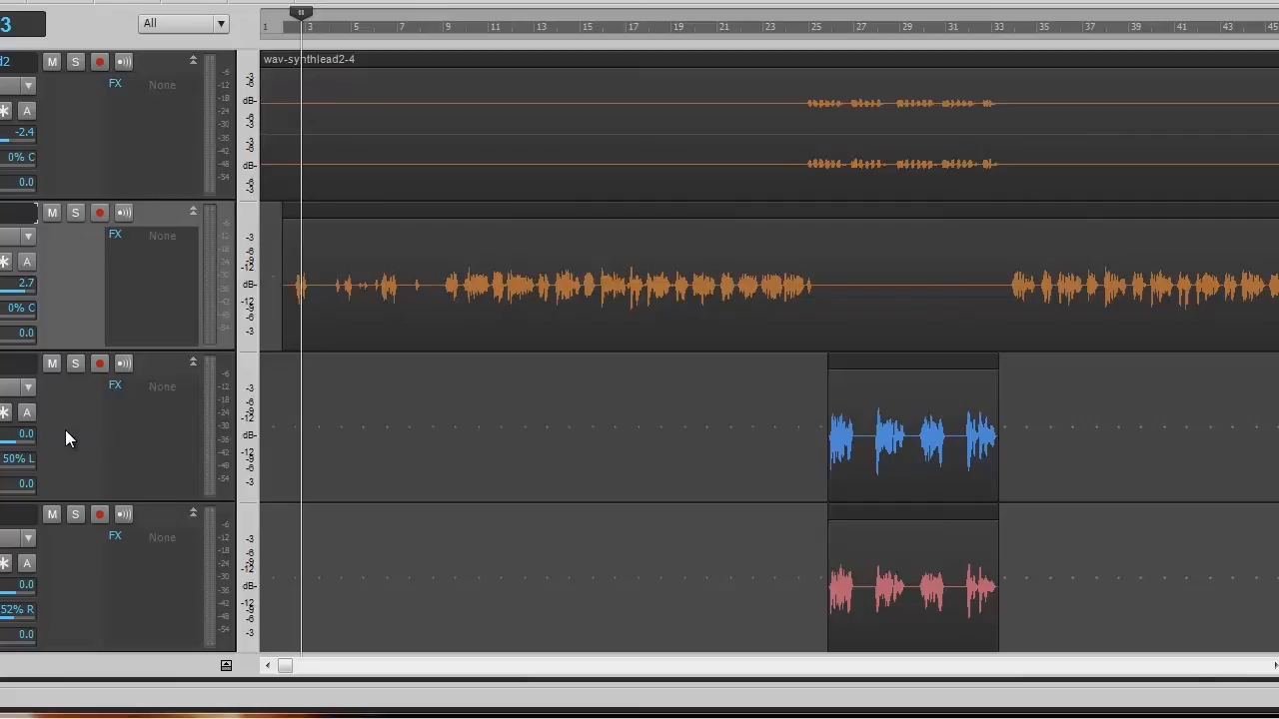
Open the console and widen its bus section to fit the Master, Music, Drums and Vocals buses.
key(alt+2)
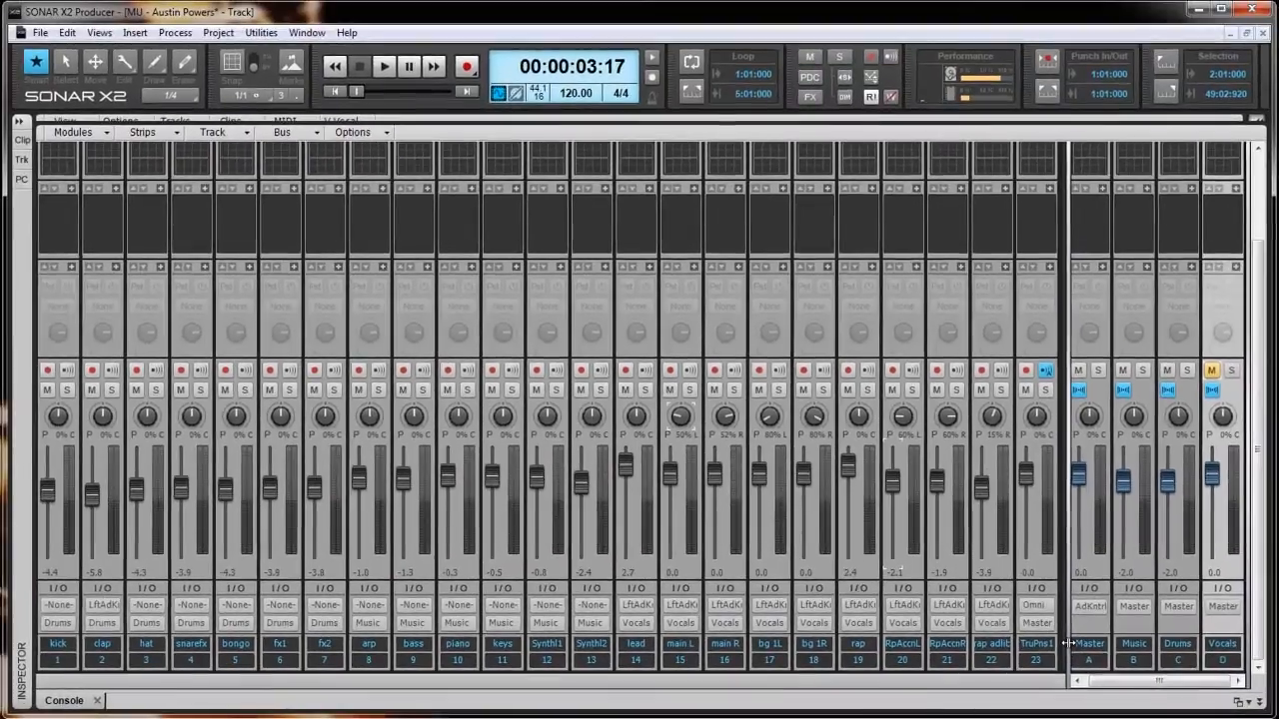
drag(1068, 642, 1015, 650)
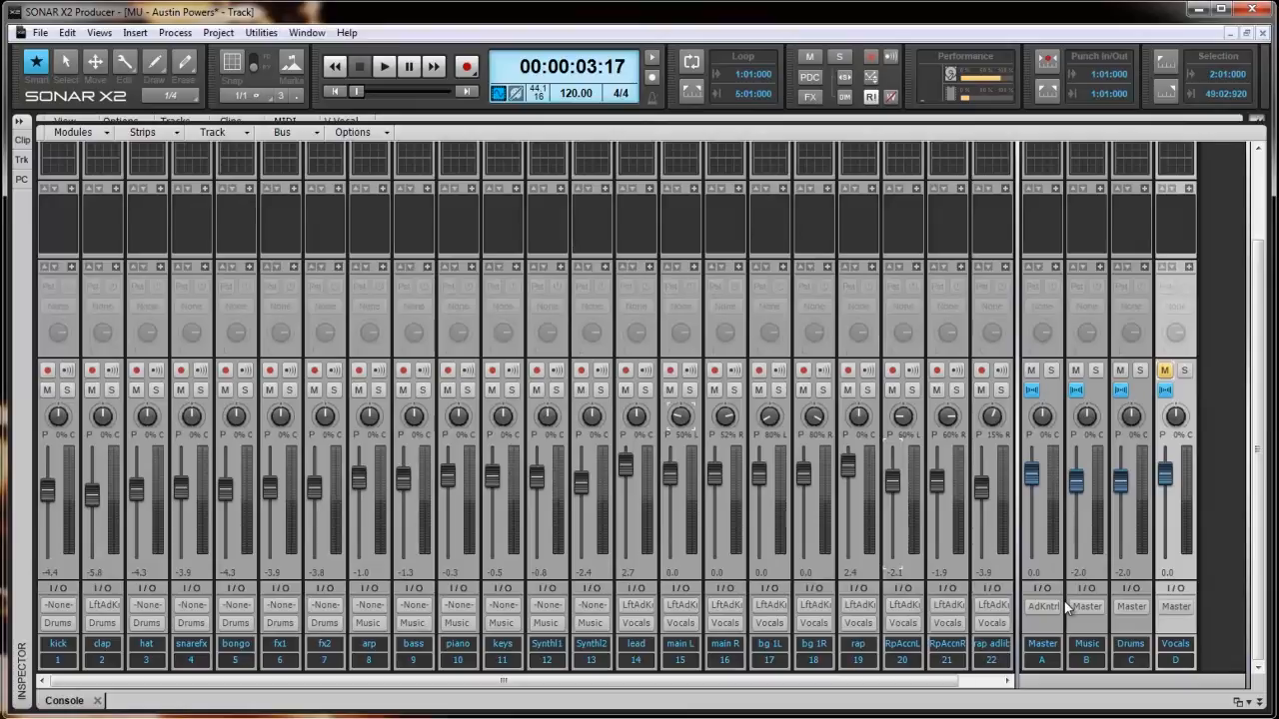
mouse_move(1036, 509)
mouse_move(1081, 544)
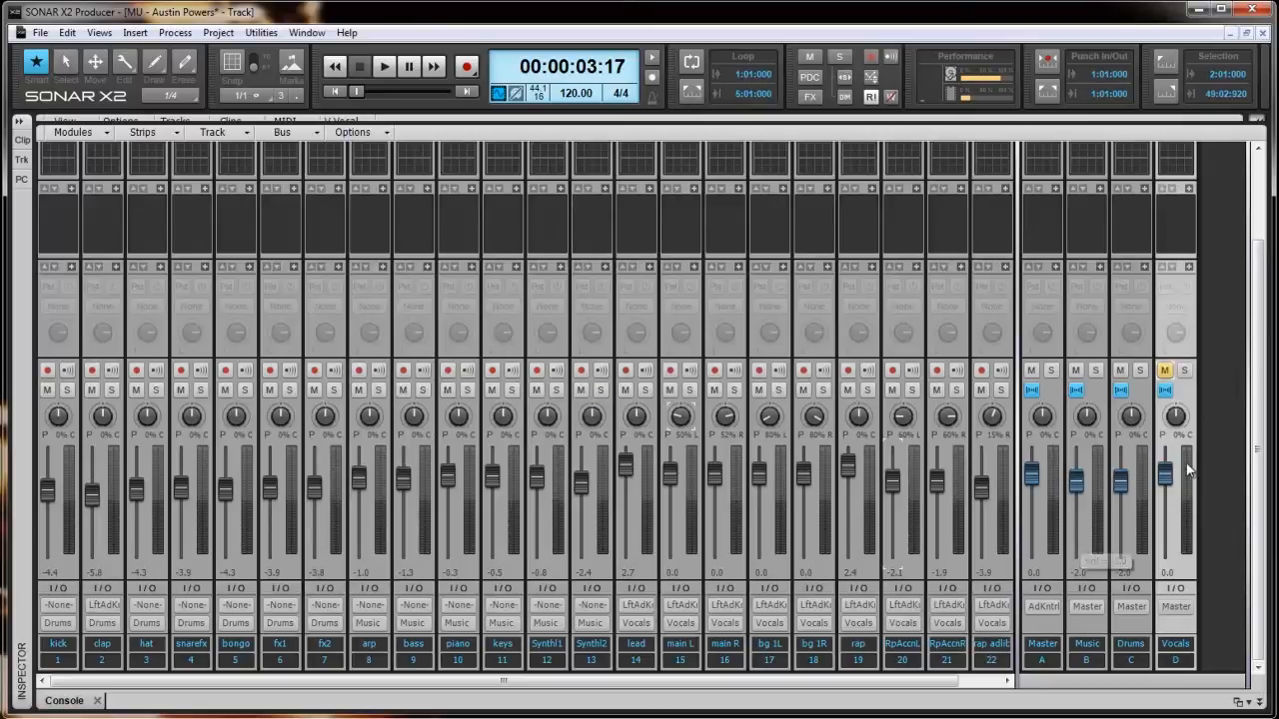
Unmute the Vocals bus and lower its volume to -1.1 dB.
click(1166, 372)
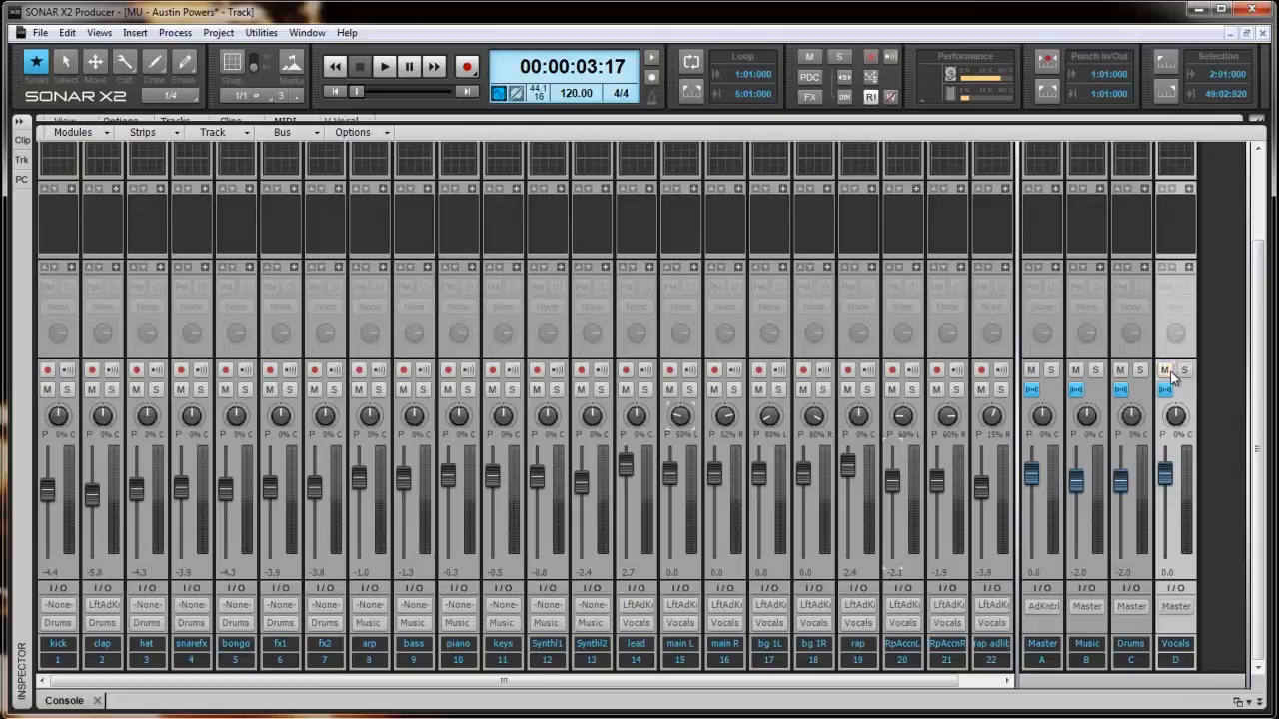
drag(1165, 472, 1166, 476)
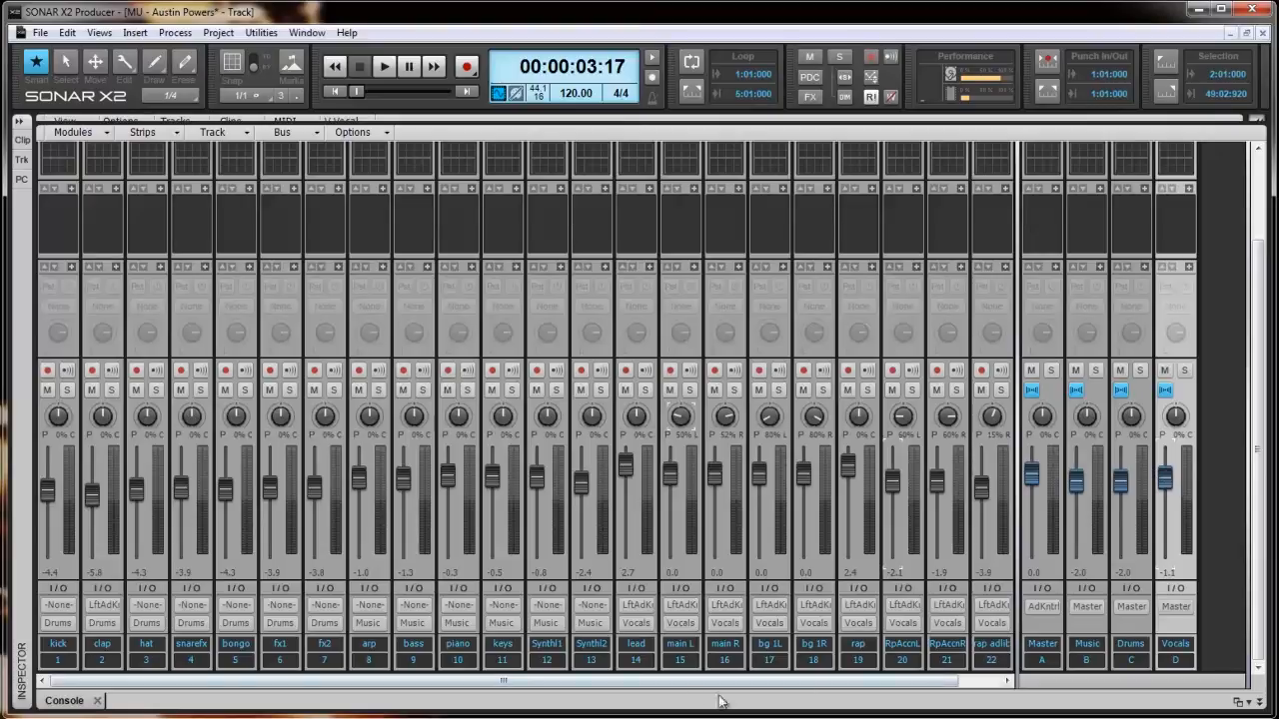
Play the opening of the song with the vocals and check the lead track's level in the track view.
key(space)
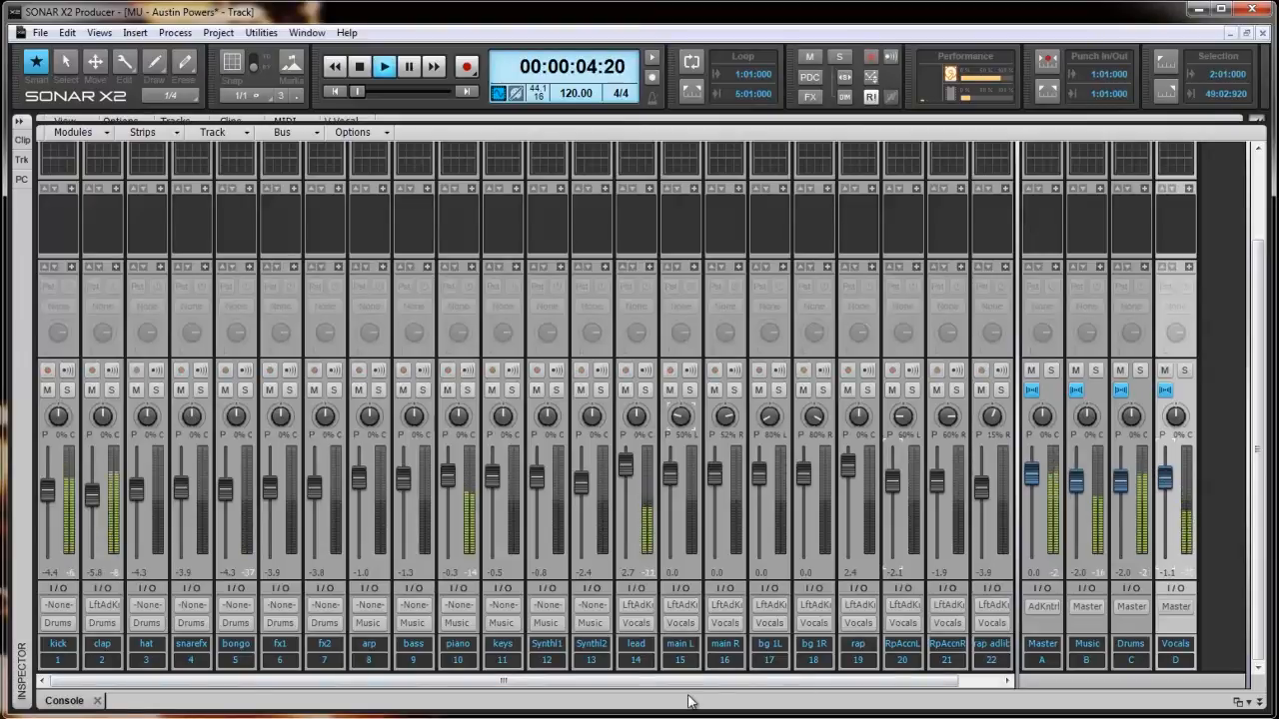
key(d)
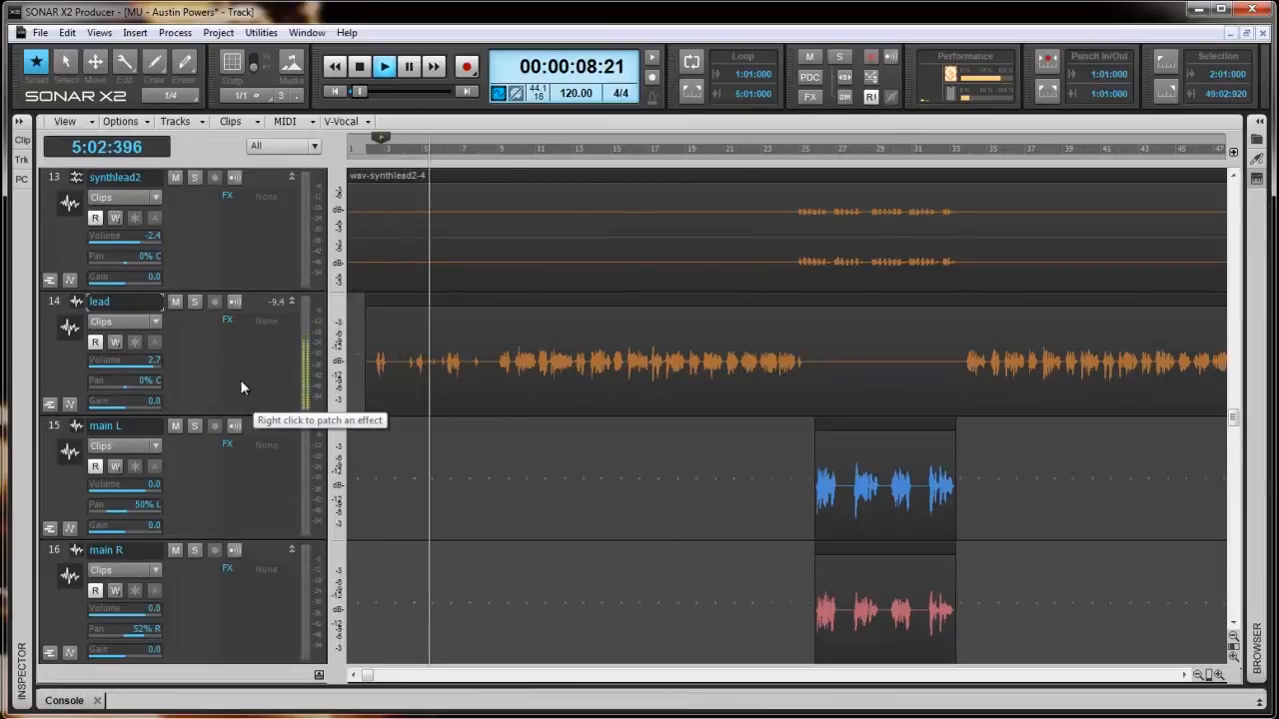
key(space)
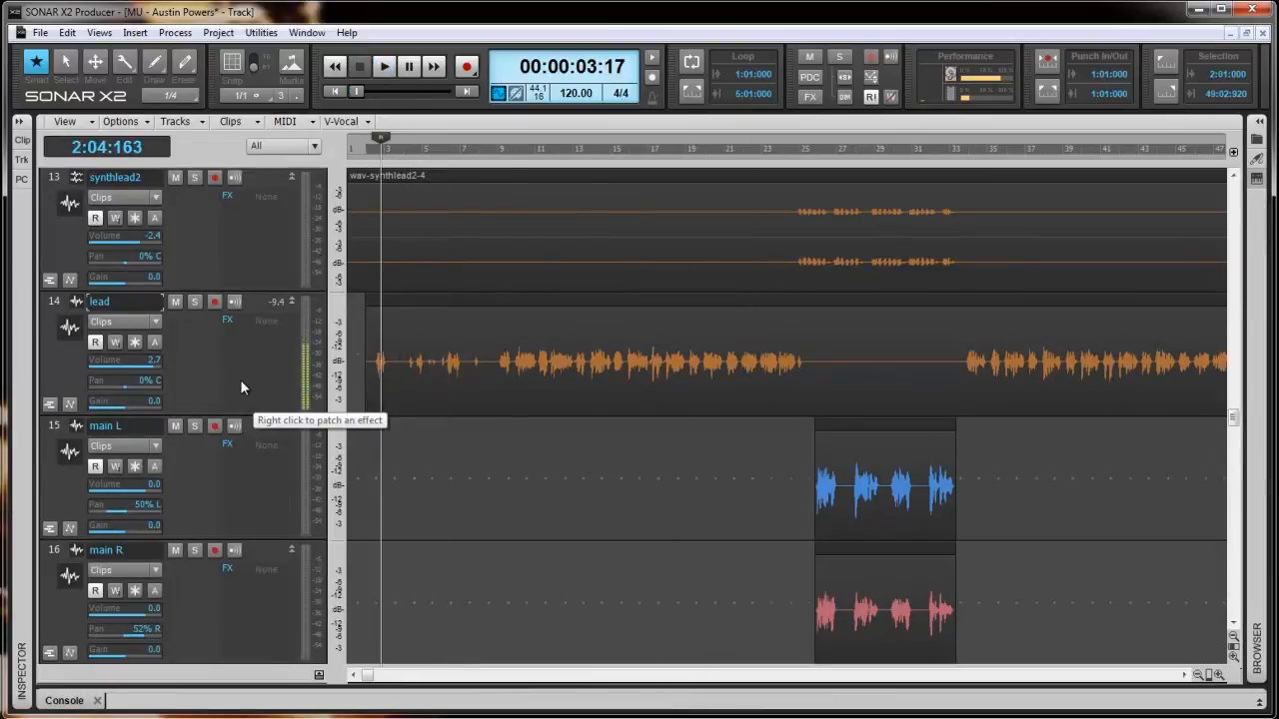
Return to the console and lower the lead track's volume to 1.9 dB.
key(alt+2)
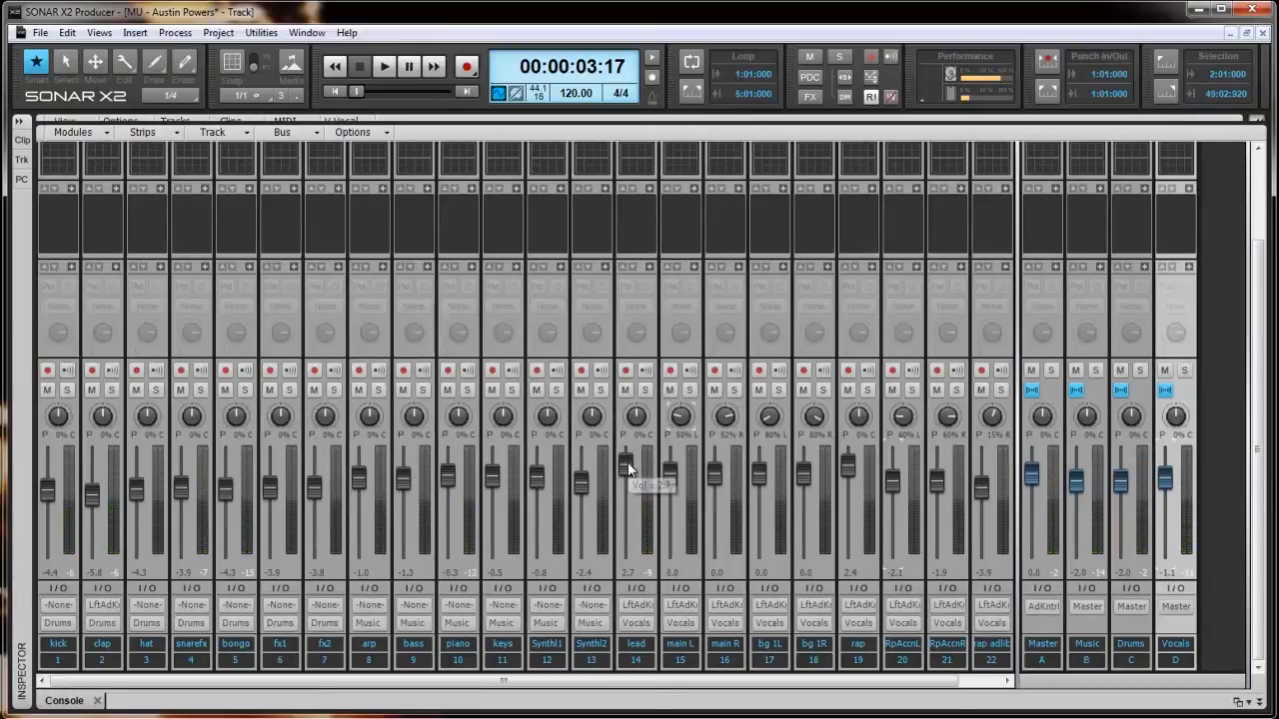
drag(626, 462, 629, 471)
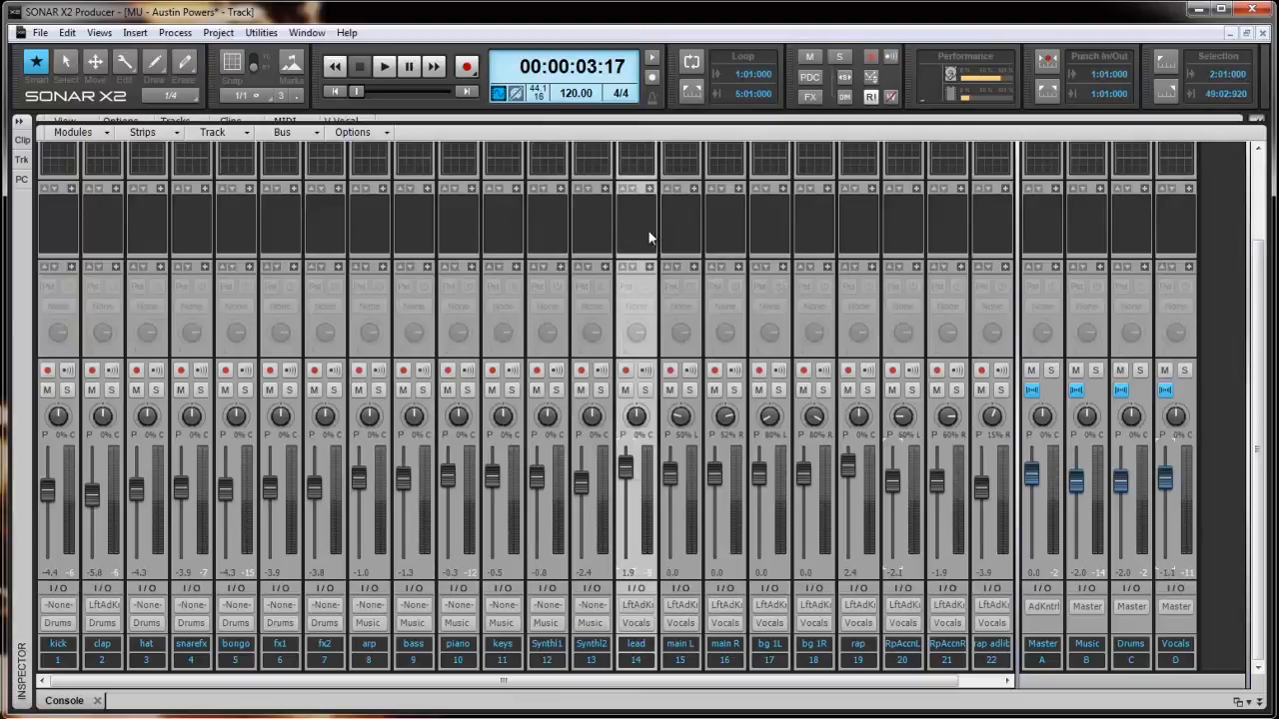
Insert the Sonitus:fx Gate effect on the Synthl2 track and move its window clear of that channel strip.
click(604, 187)
mouse_move(644, 194)
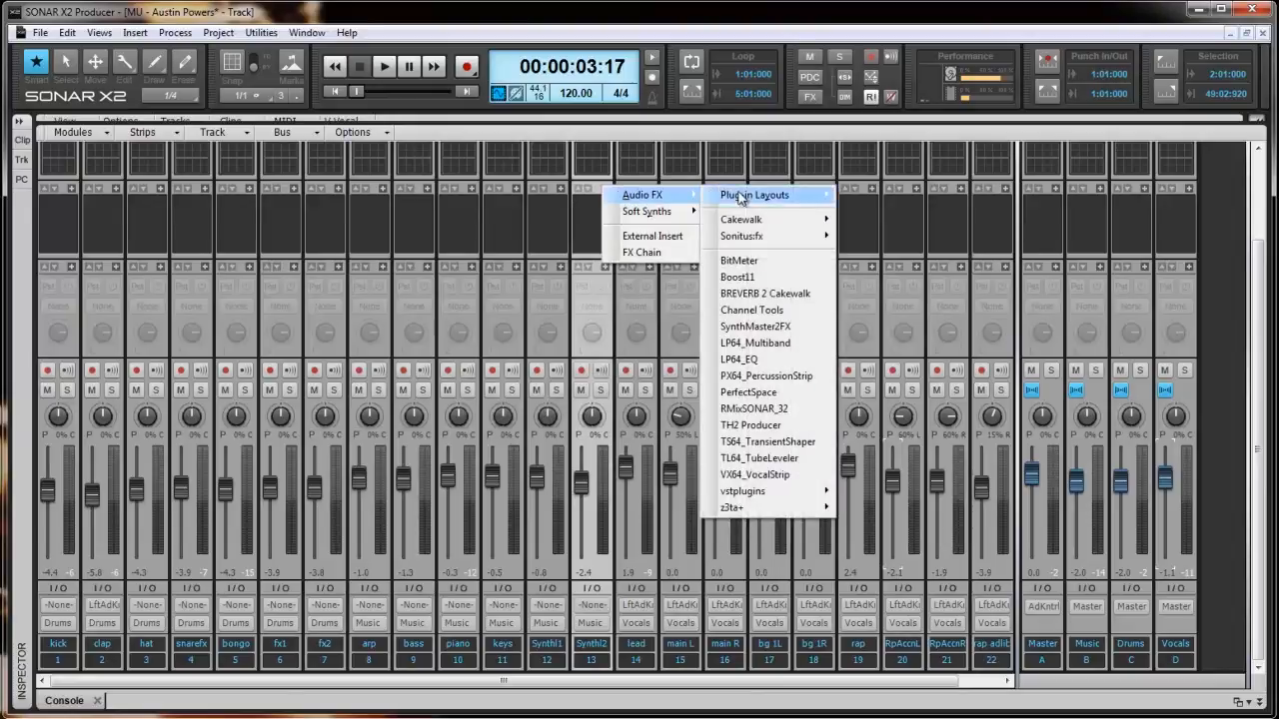
mouse_move(775, 236)
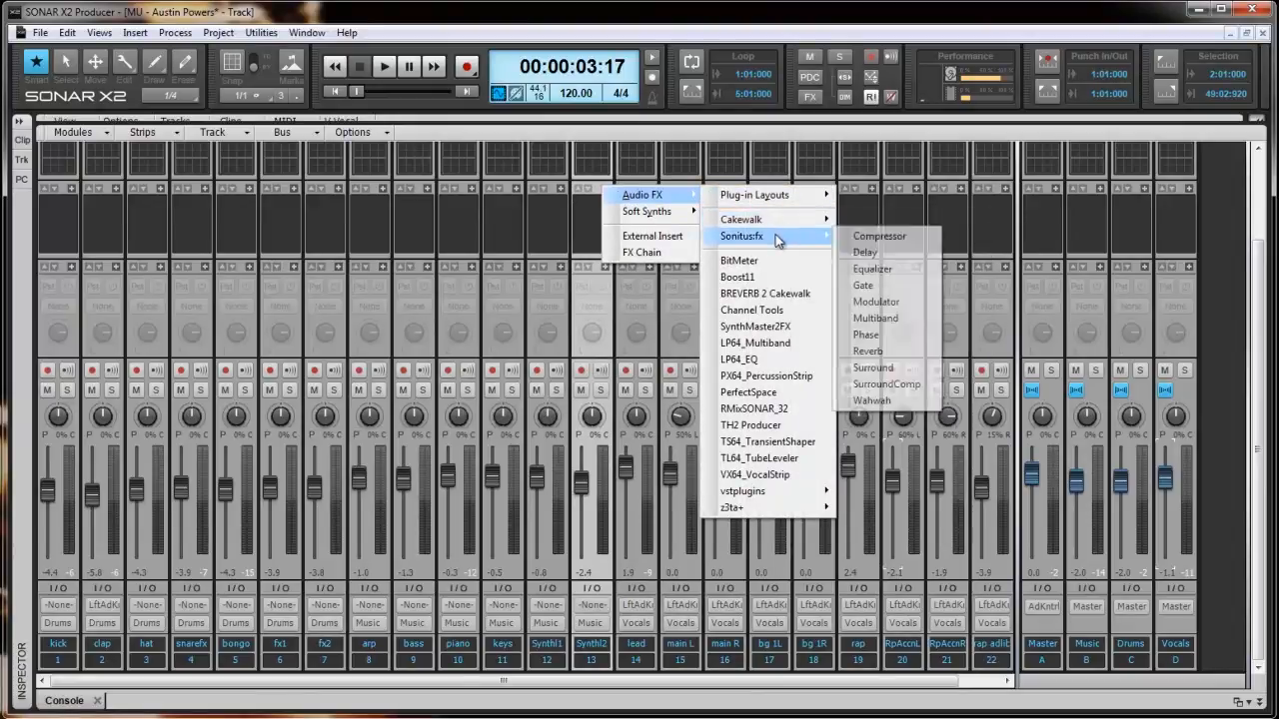
click(875, 290)
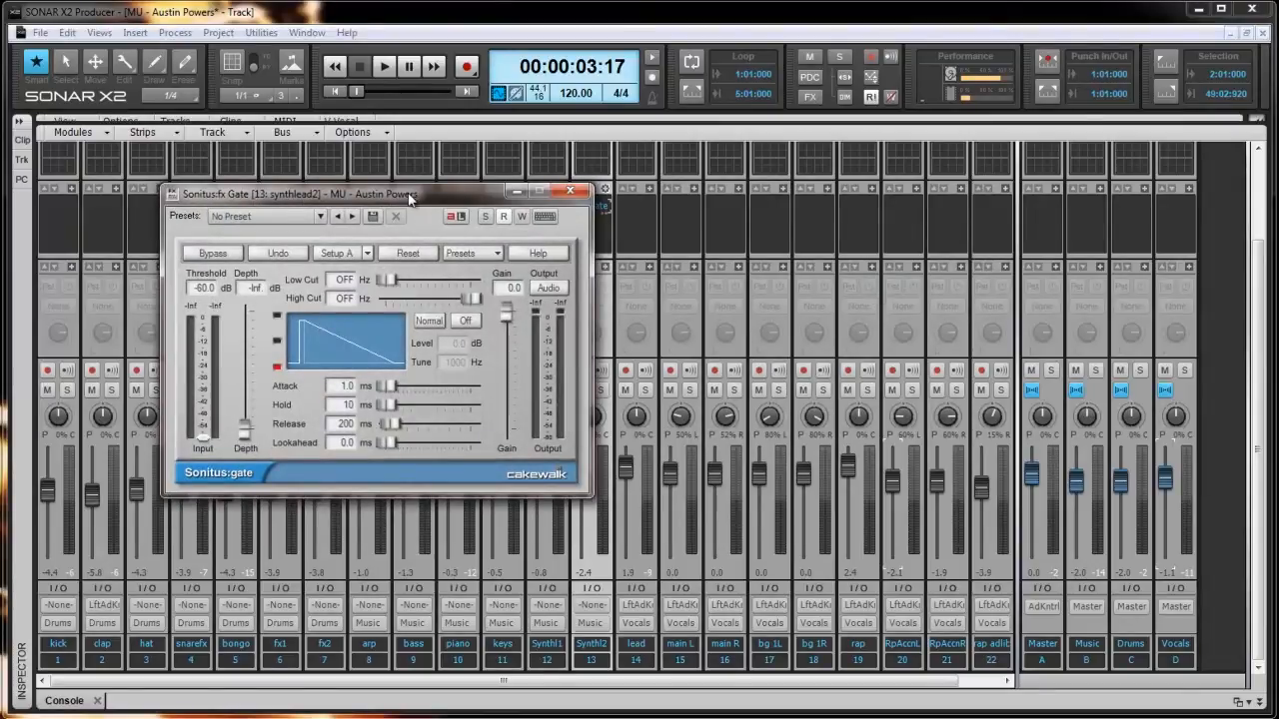
drag(410, 199, 960, 267)
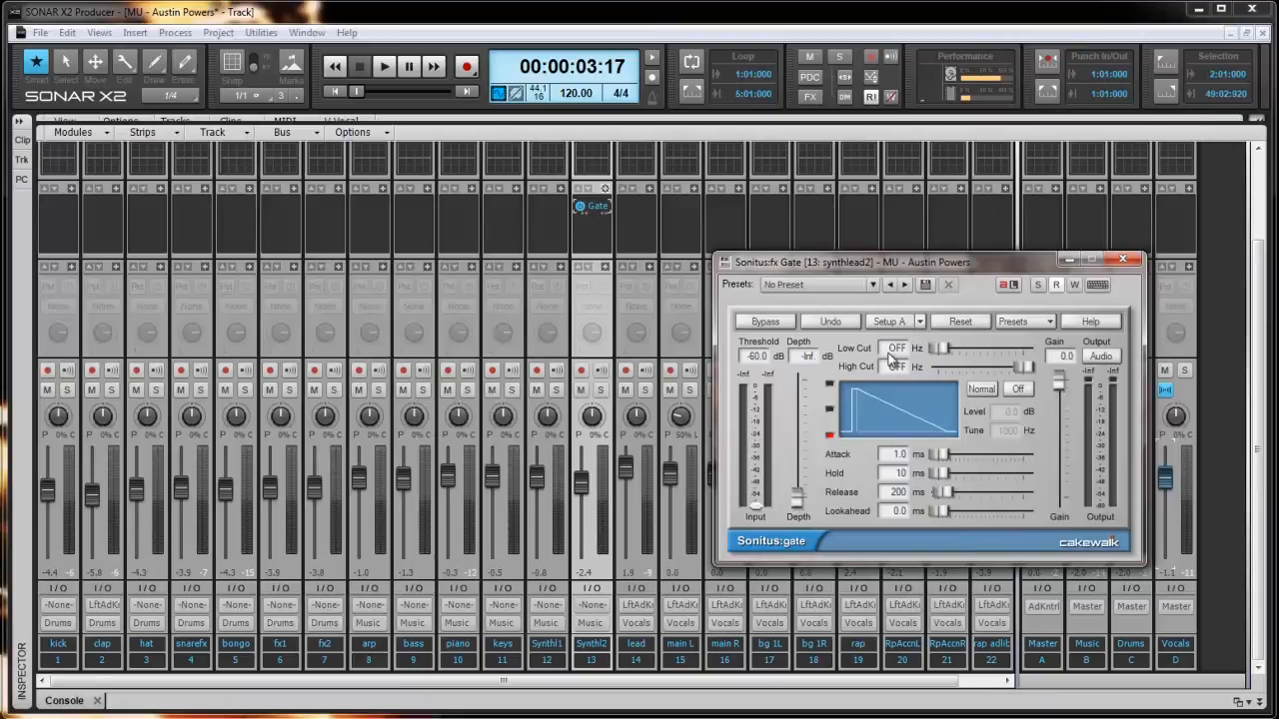
Browse the gate's presets and load the Sonitus:fx Standard Noise Gate preset.
click(873, 285)
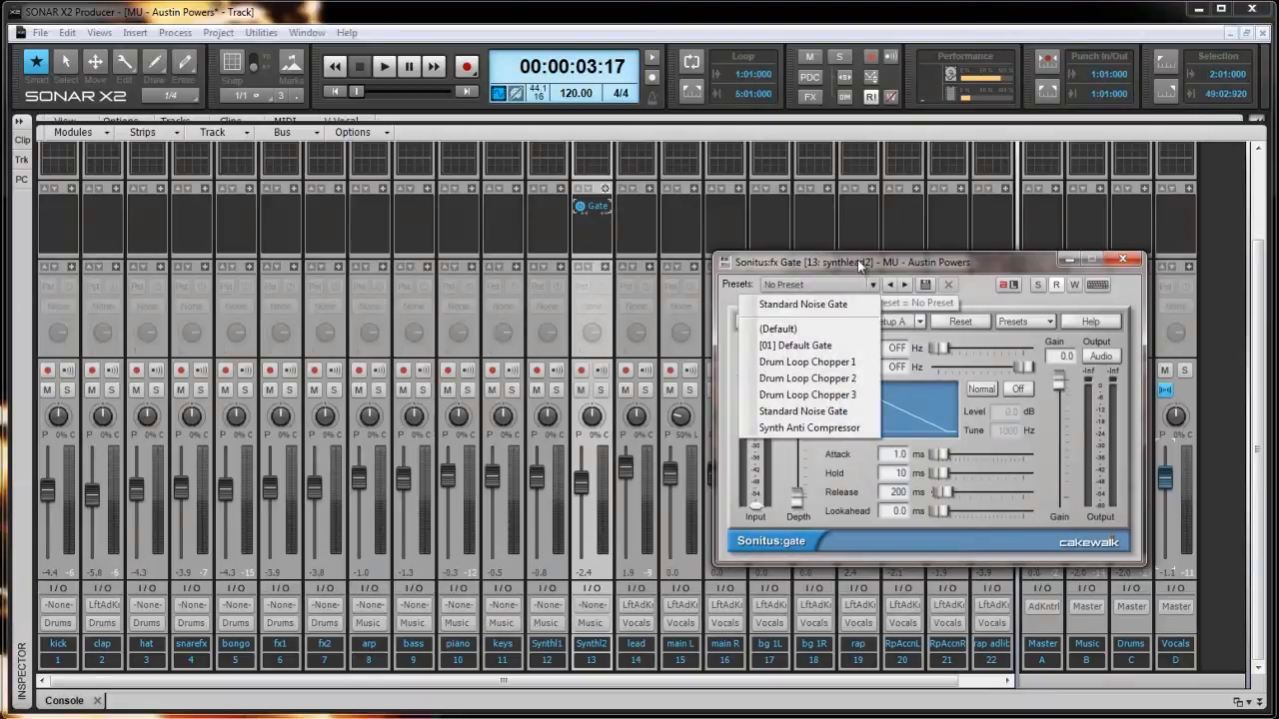
click(857, 262)
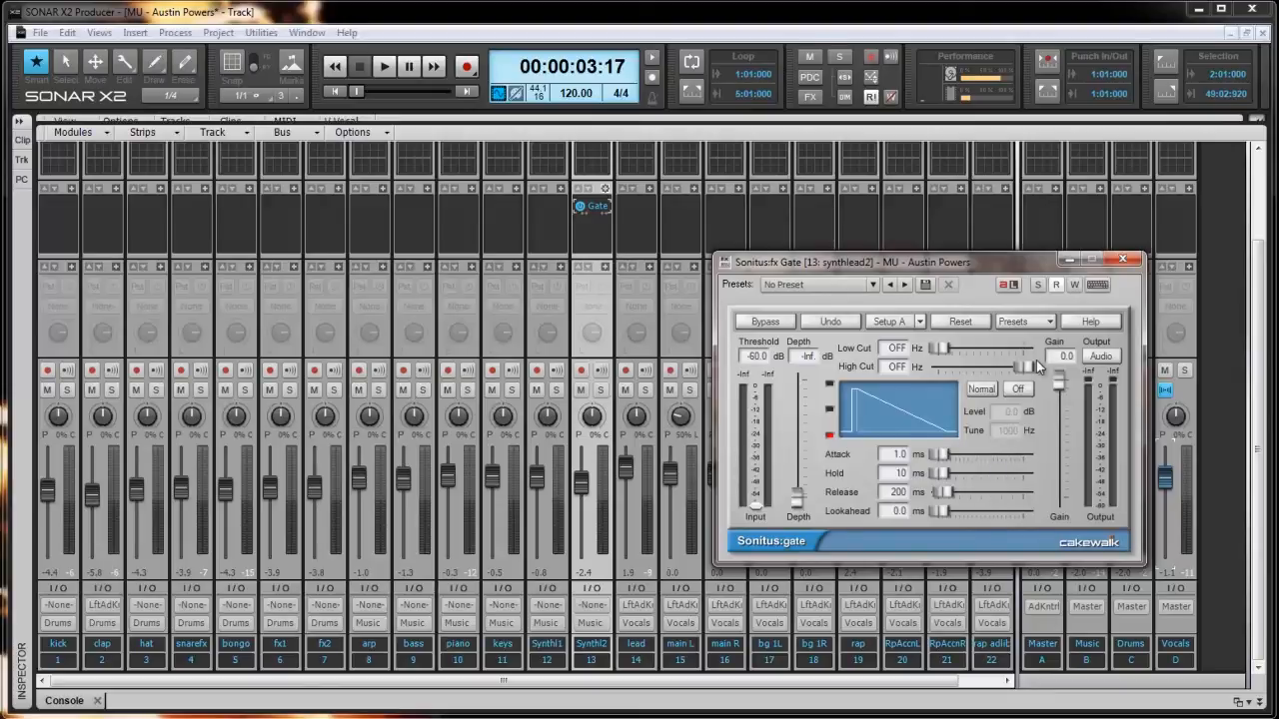
click(1027, 324)
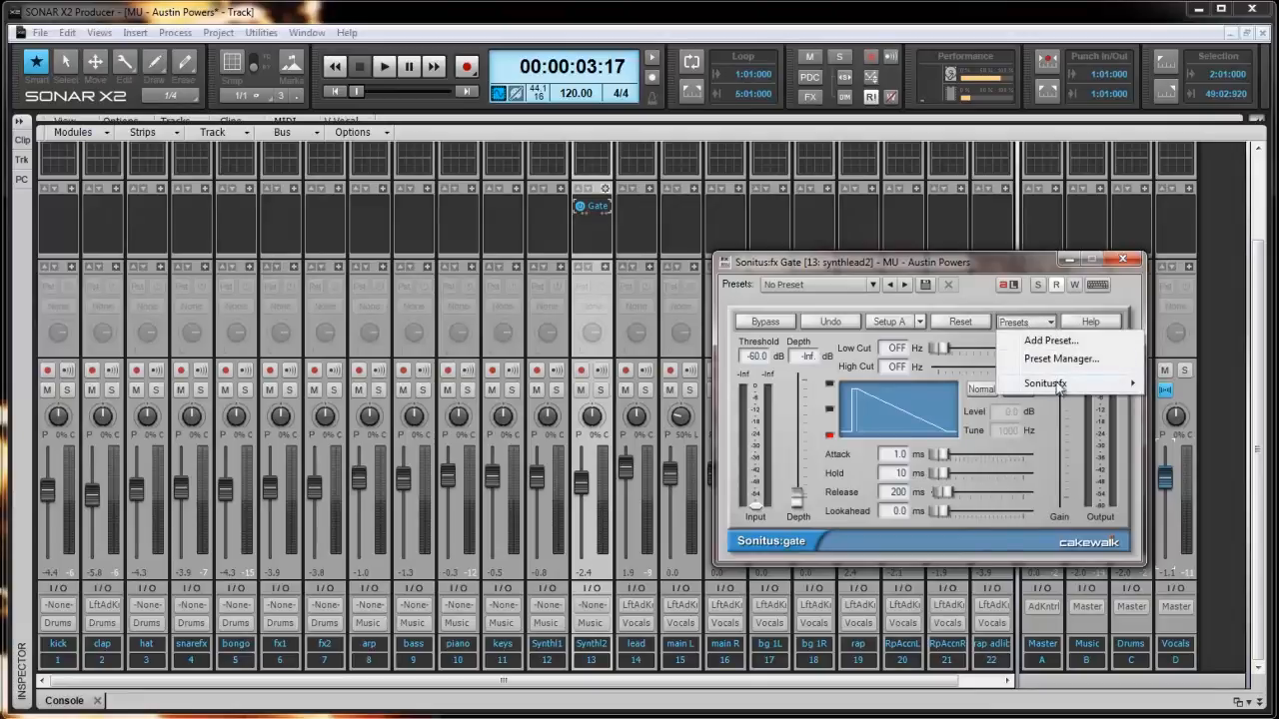
mouse_move(1057, 390)
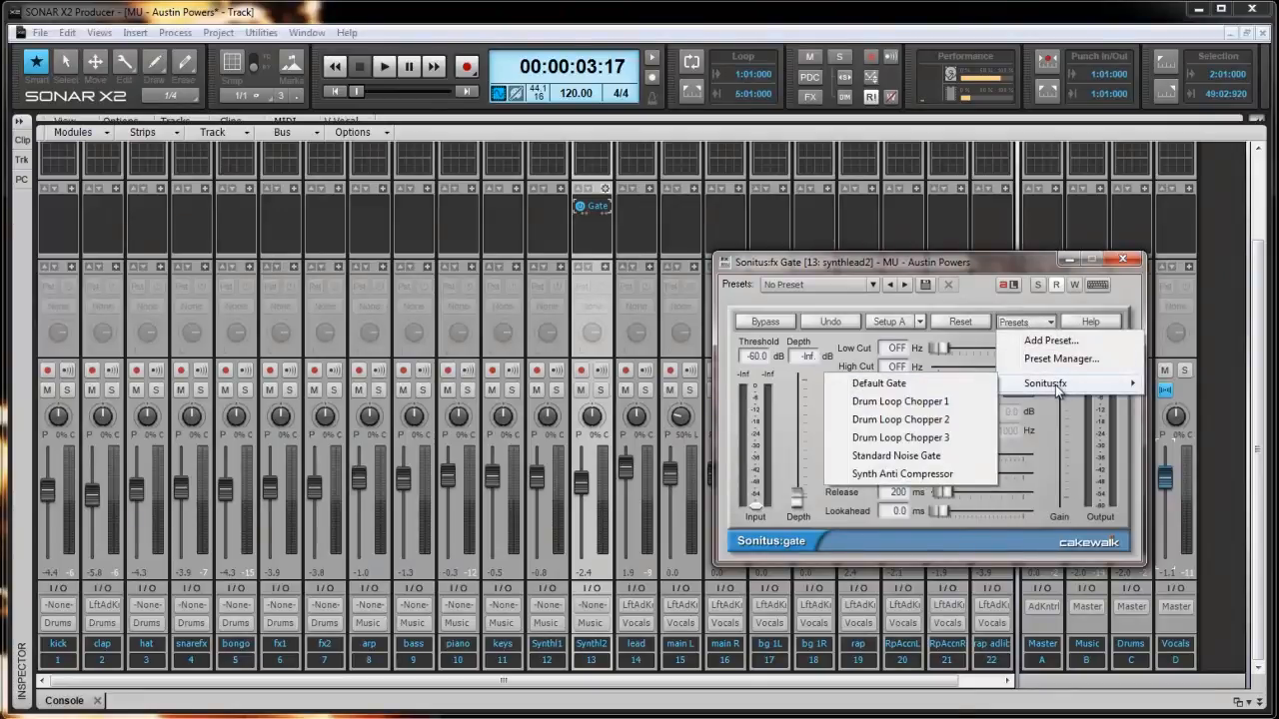
click(872, 285)
click(873, 285)
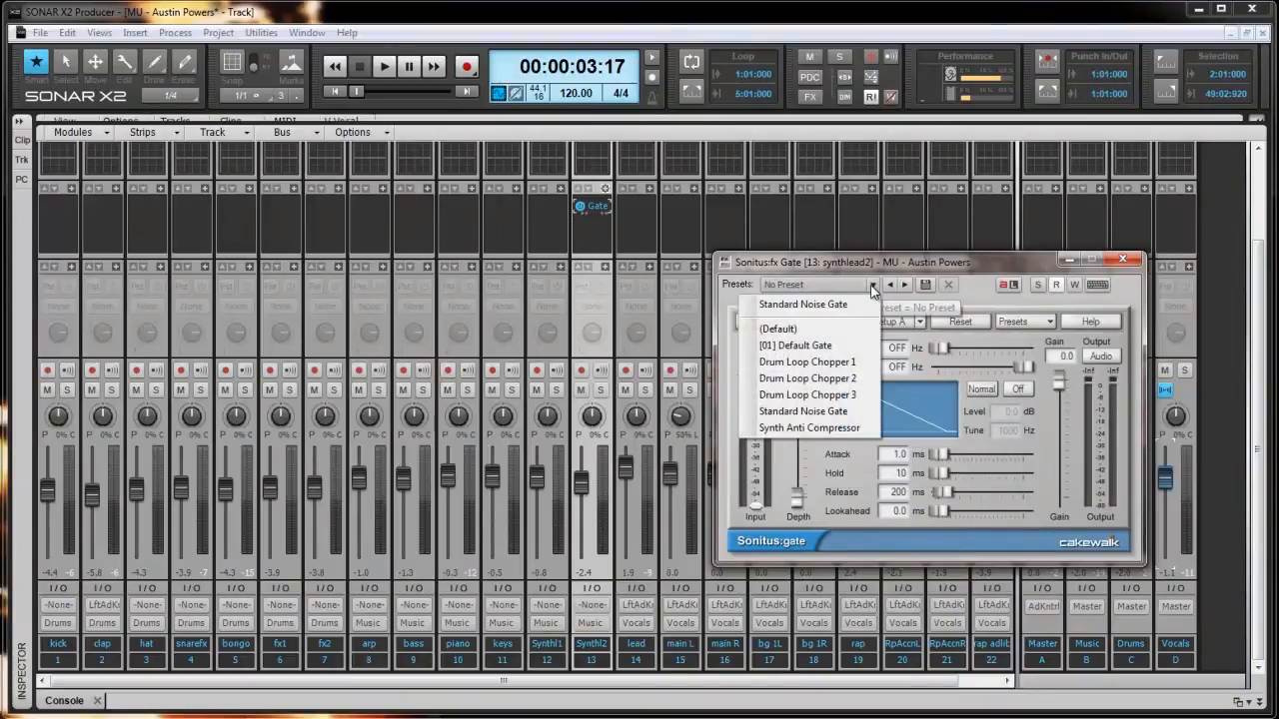
click(967, 266)
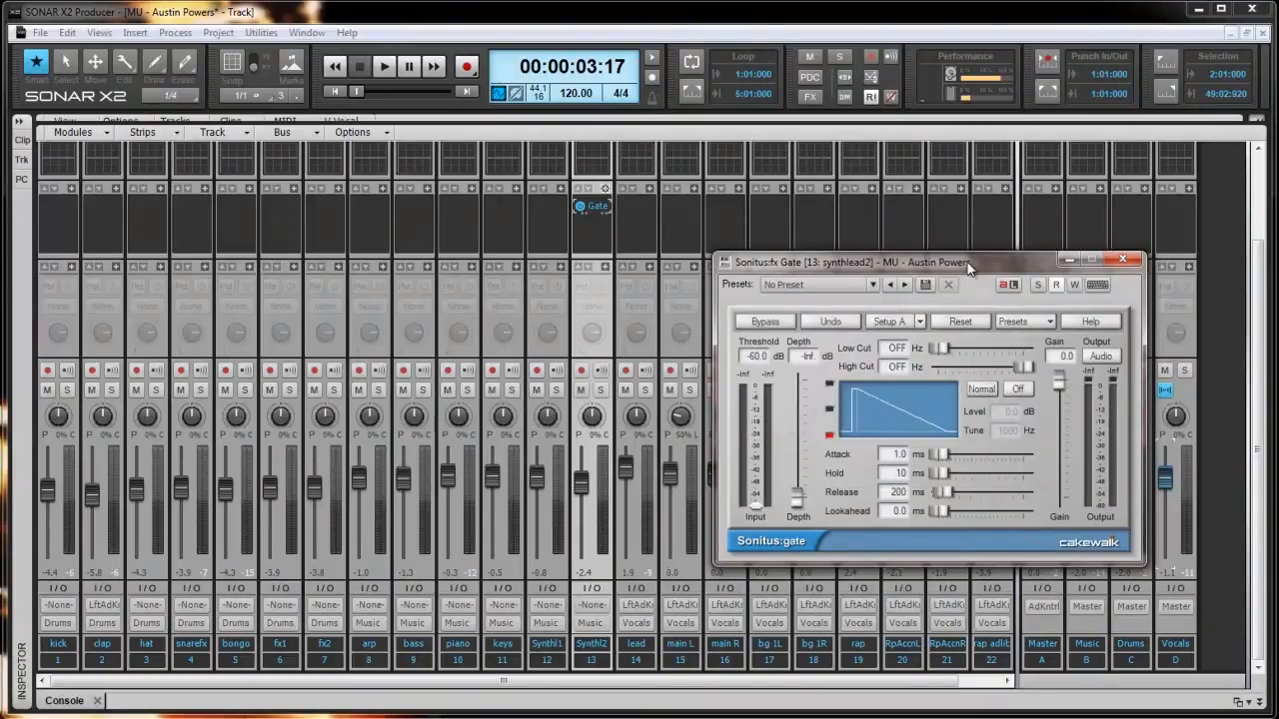
click(1032, 325)
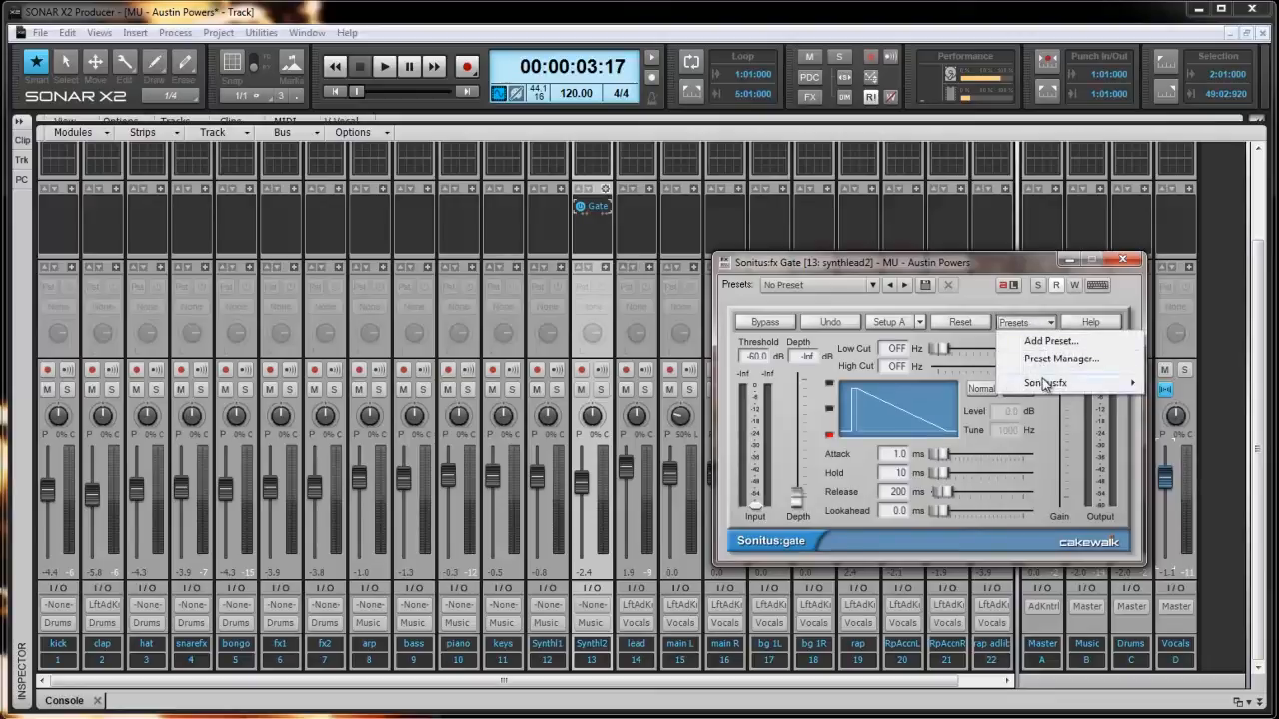
mouse_move(1045, 386)
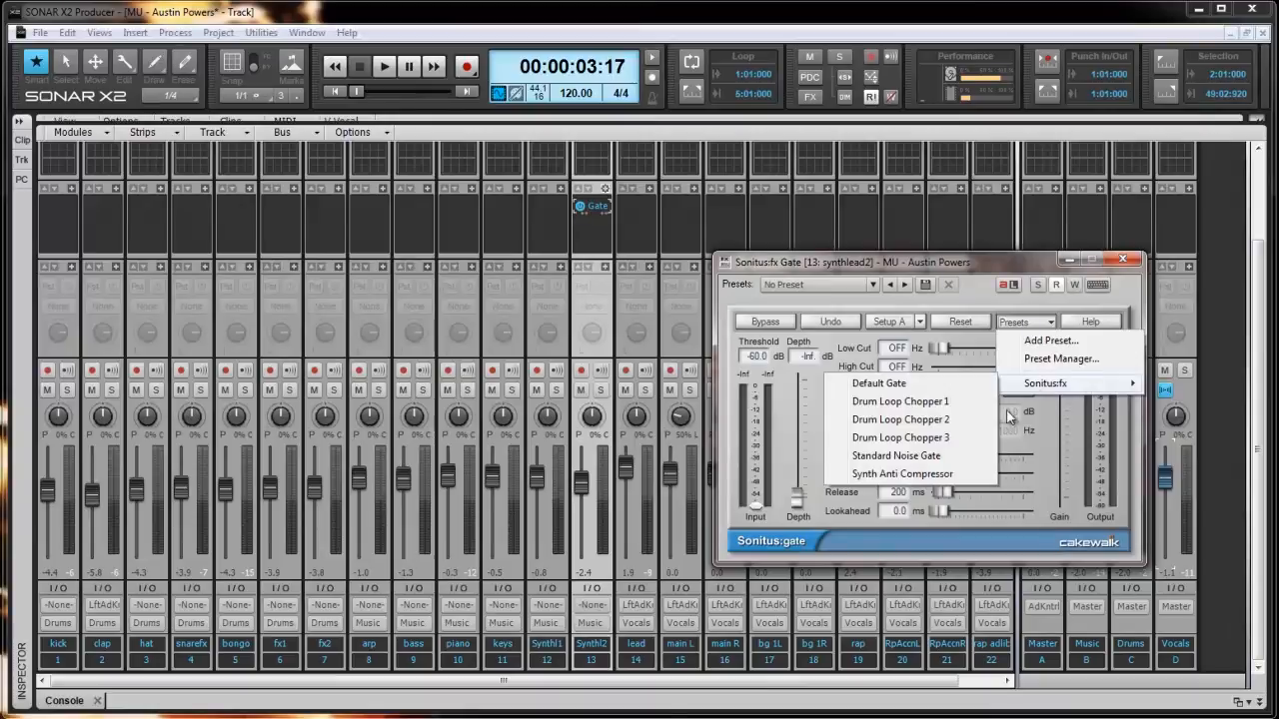
click(914, 458)
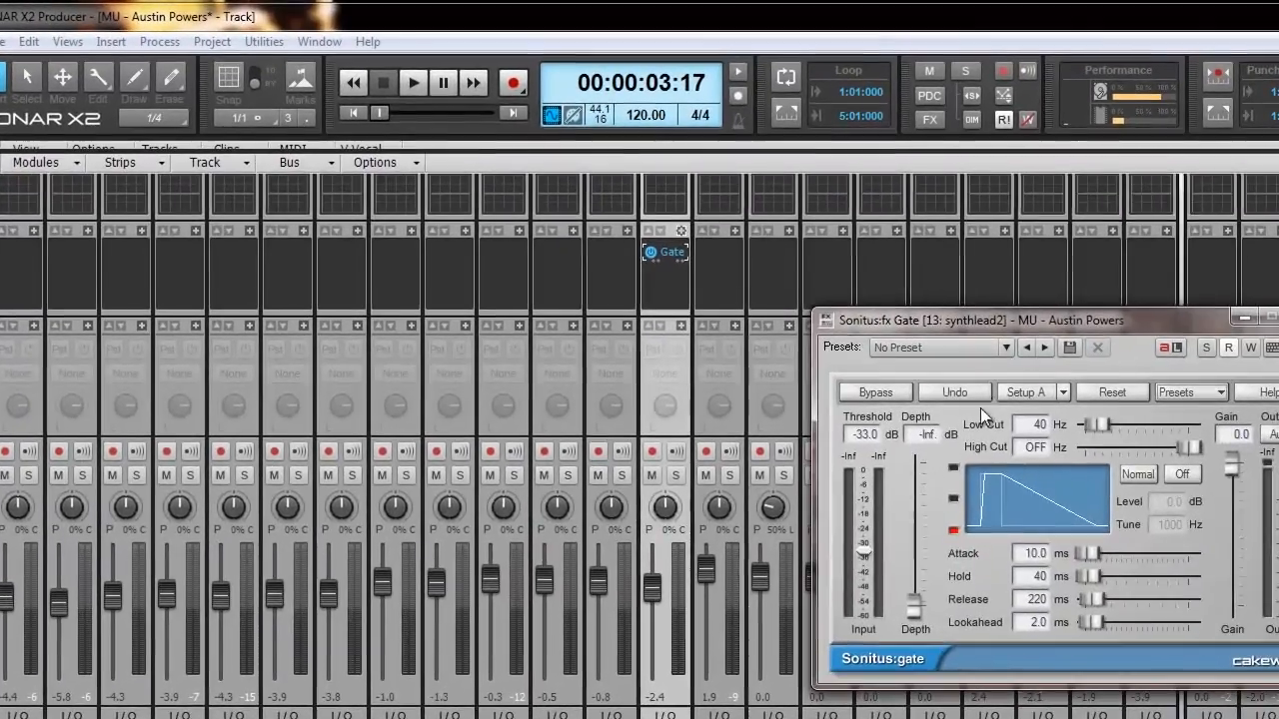
Lower the gate's threshold to -34.8 dB and close the plug-in window.
drag(950, 302, 281, 372)
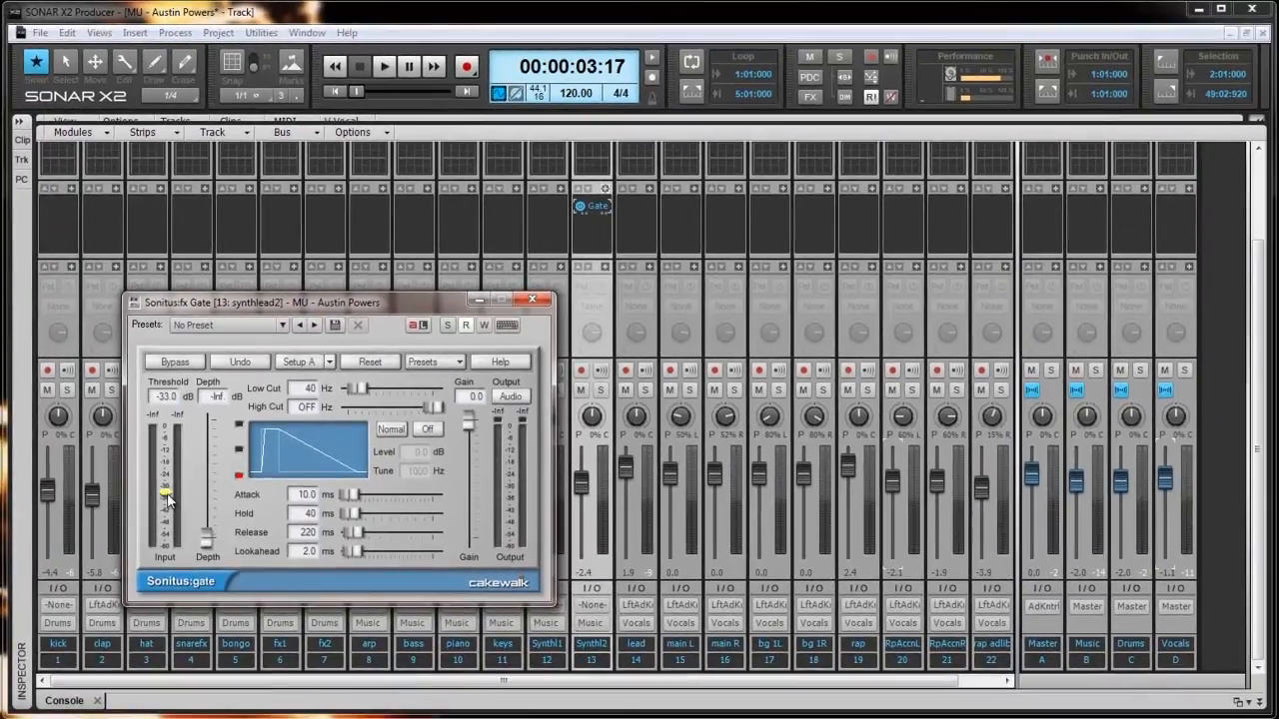
drag(167, 491, 169, 514)
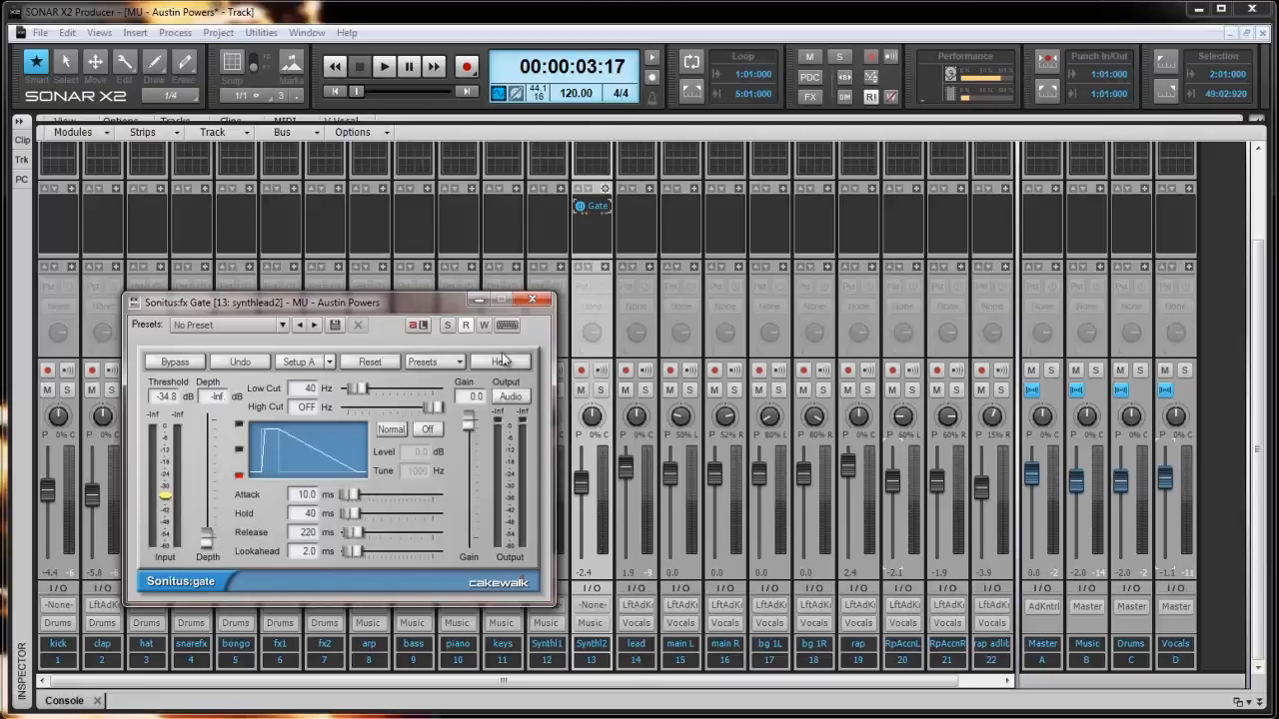
click(546, 301)
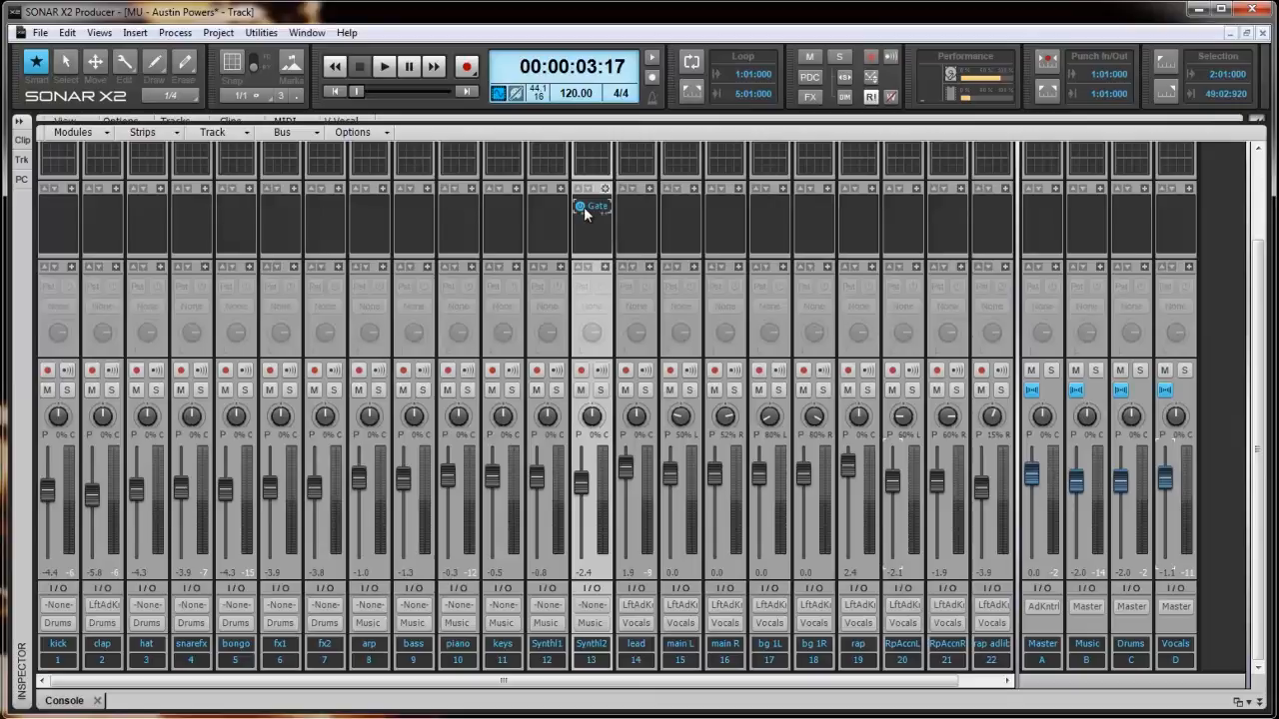
Move the gate from Synthl2 to the lead track and copy it to every track from main L through TruPns1.
drag(599, 207, 639, 207)
drag(643, 203, 989, 212)
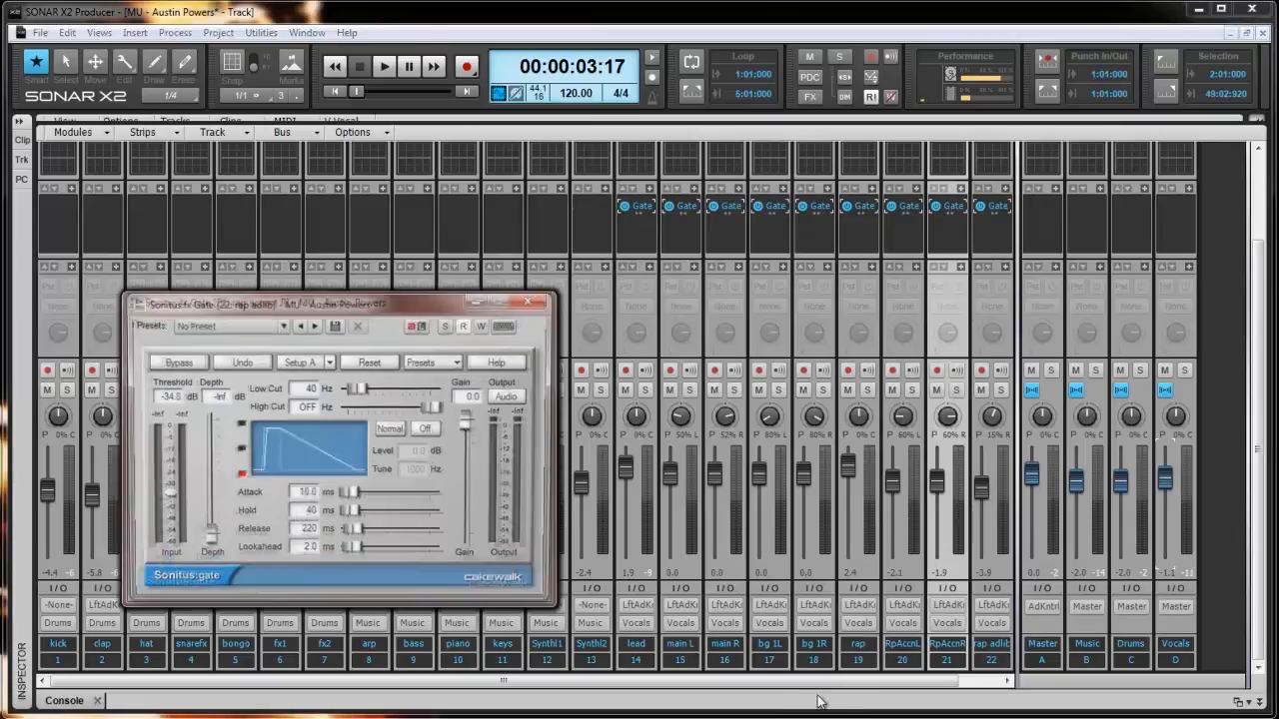
drag(789, 681, 954, 680)
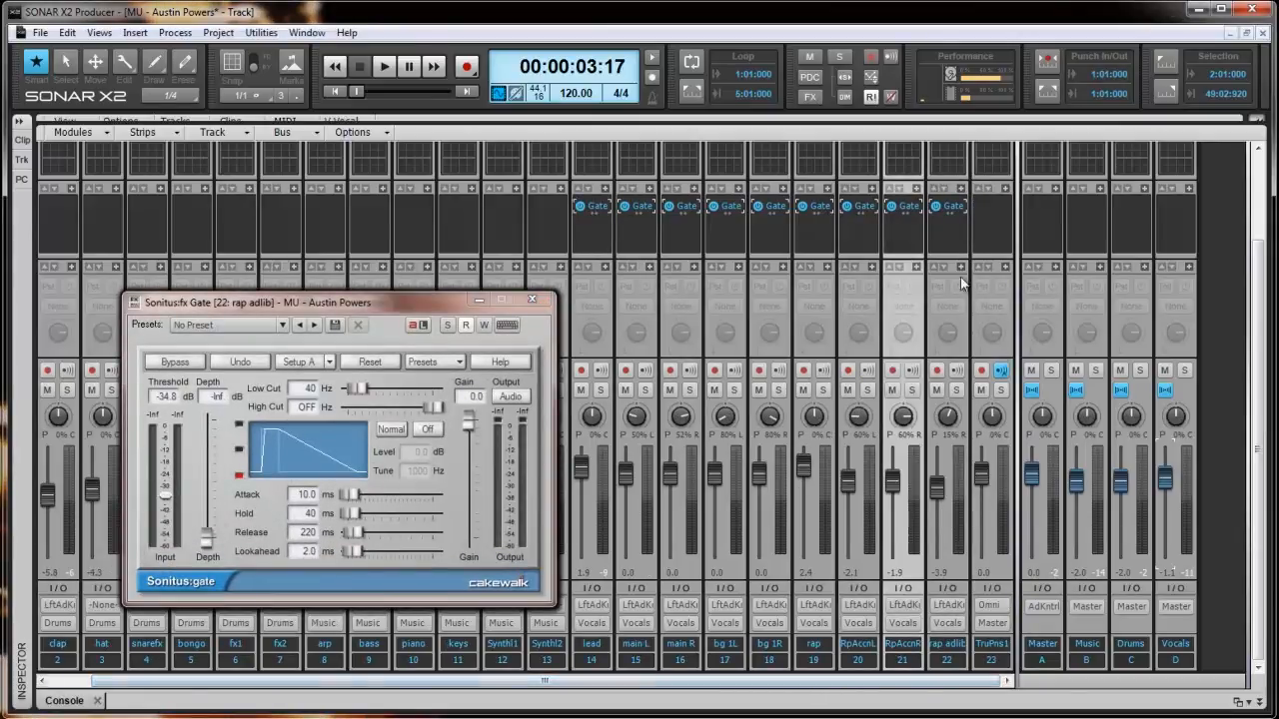
drag(965, 204, 990, 206)
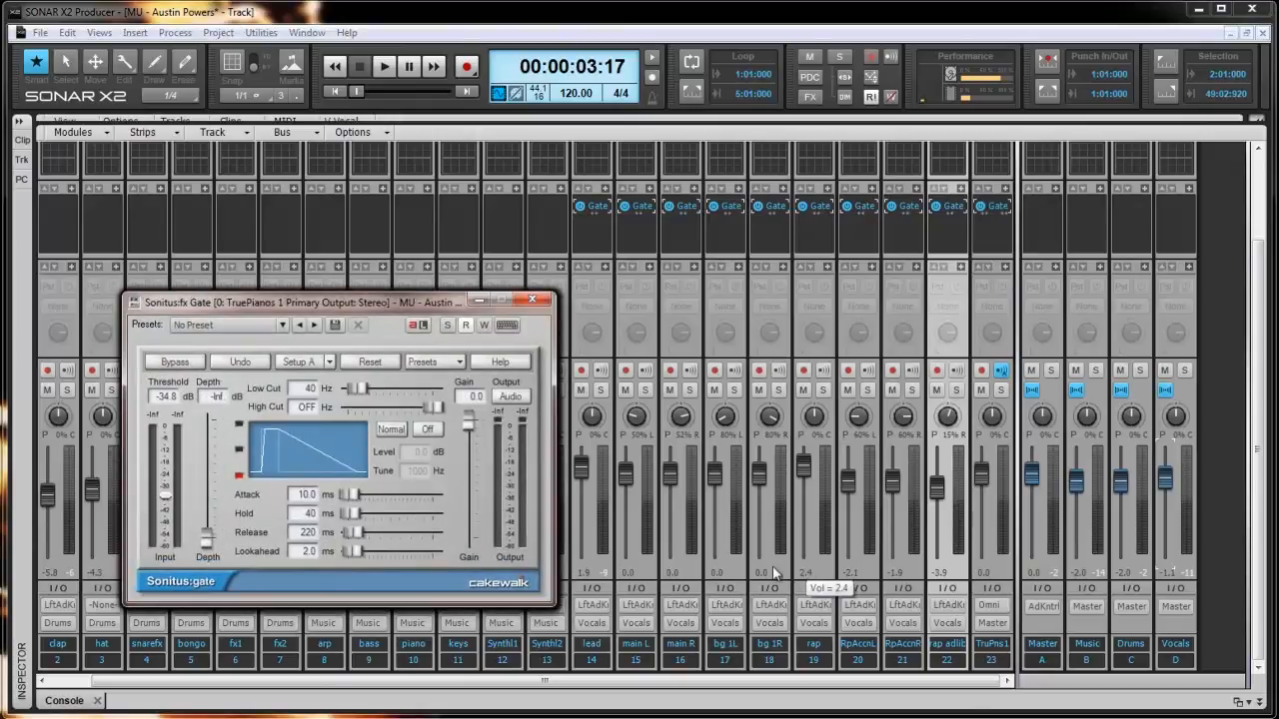
Close all the open Sonitus:fx Gate windows to clear the view of the console.
click(546, 301)
click(545, 301)
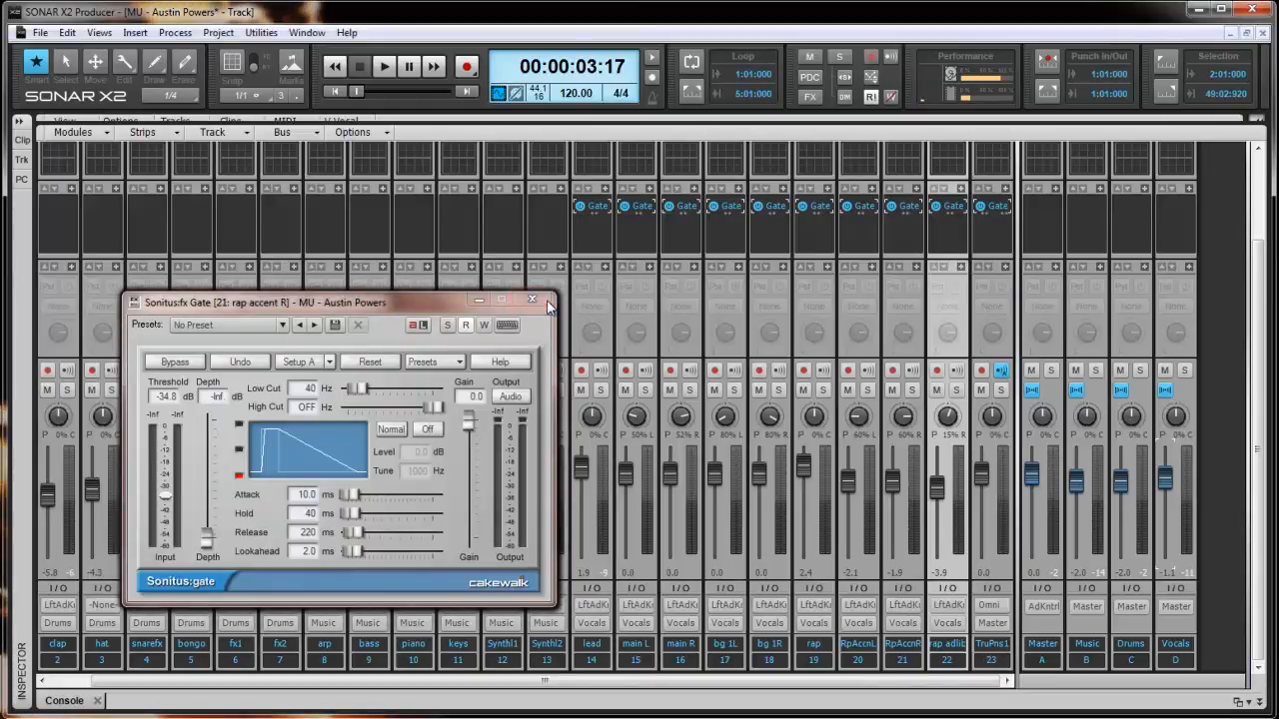
click(545, 301)
click(546, 301)
click(546, 301)
click(545, 301)
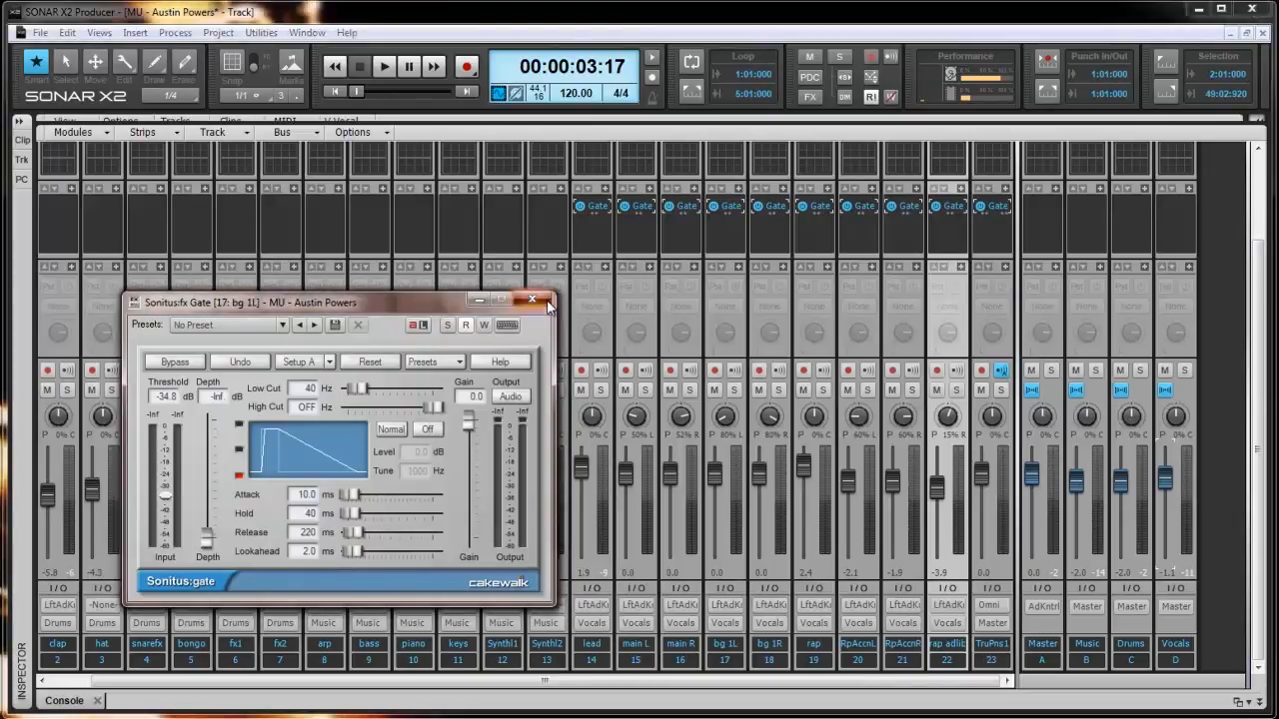
click(545, 301)
click(546, 301)
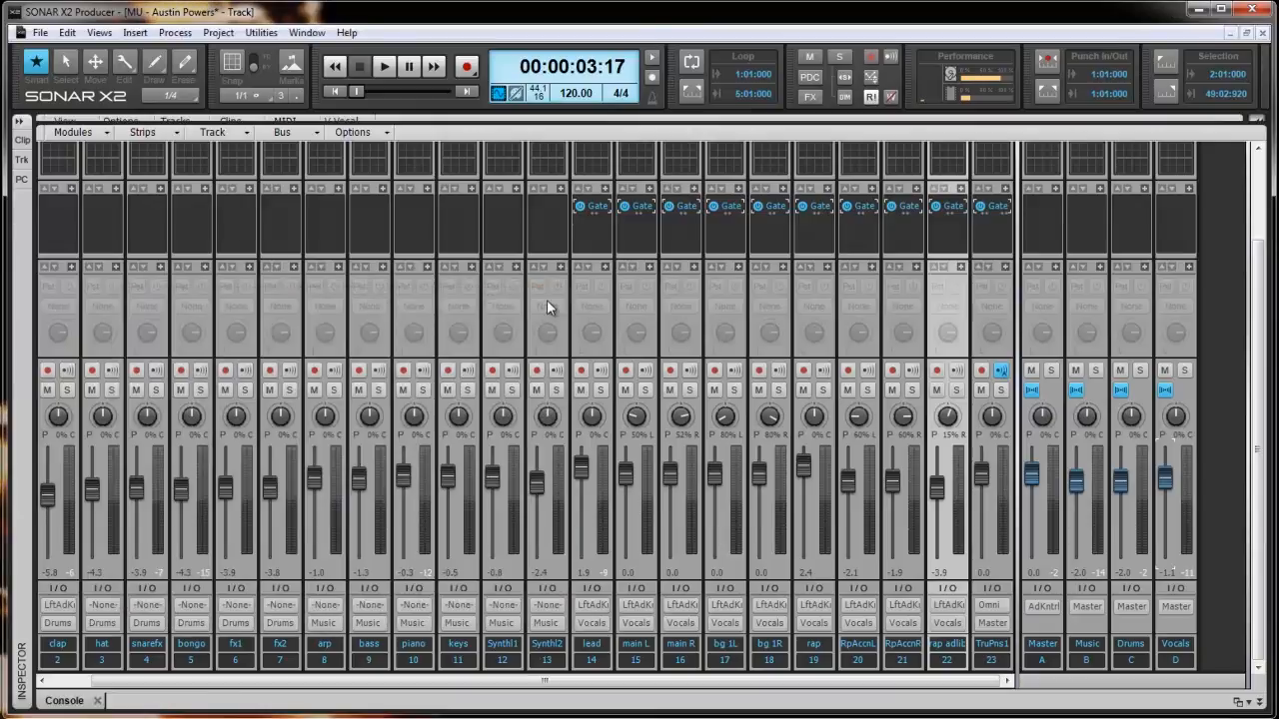
right_click(591, 225)
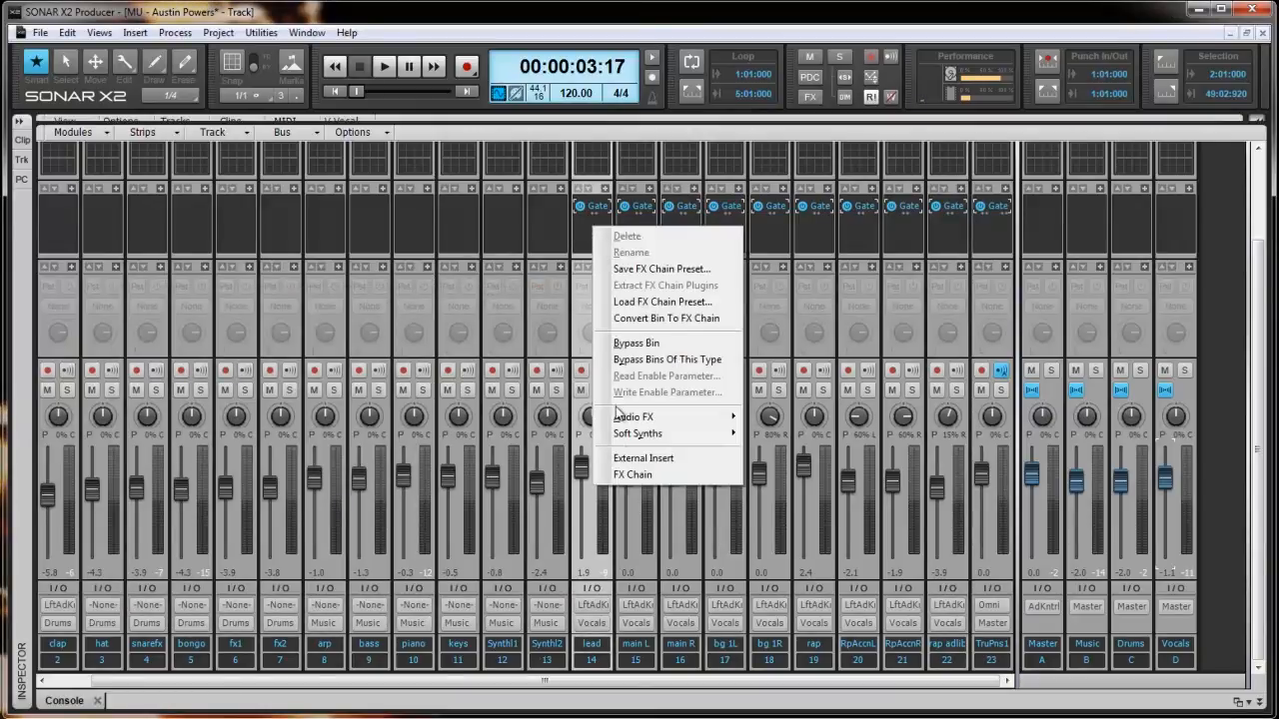
mouse_move(618, 420)
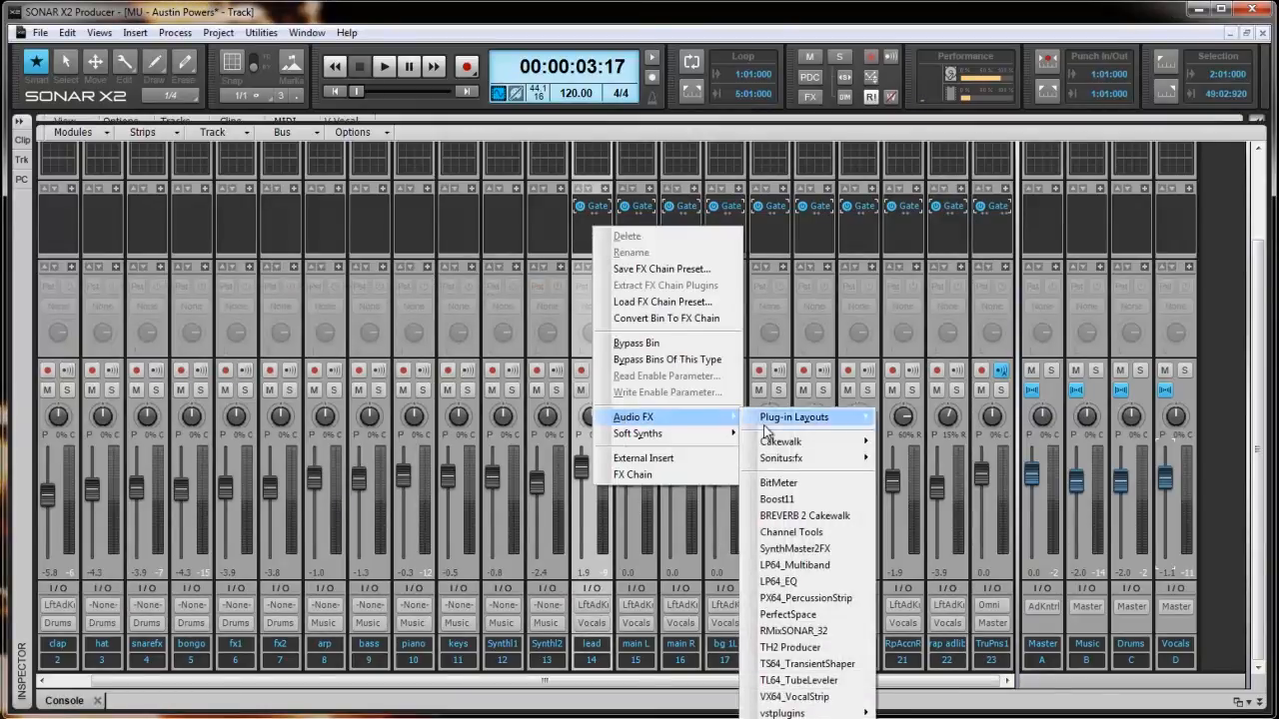
click(583, 211)
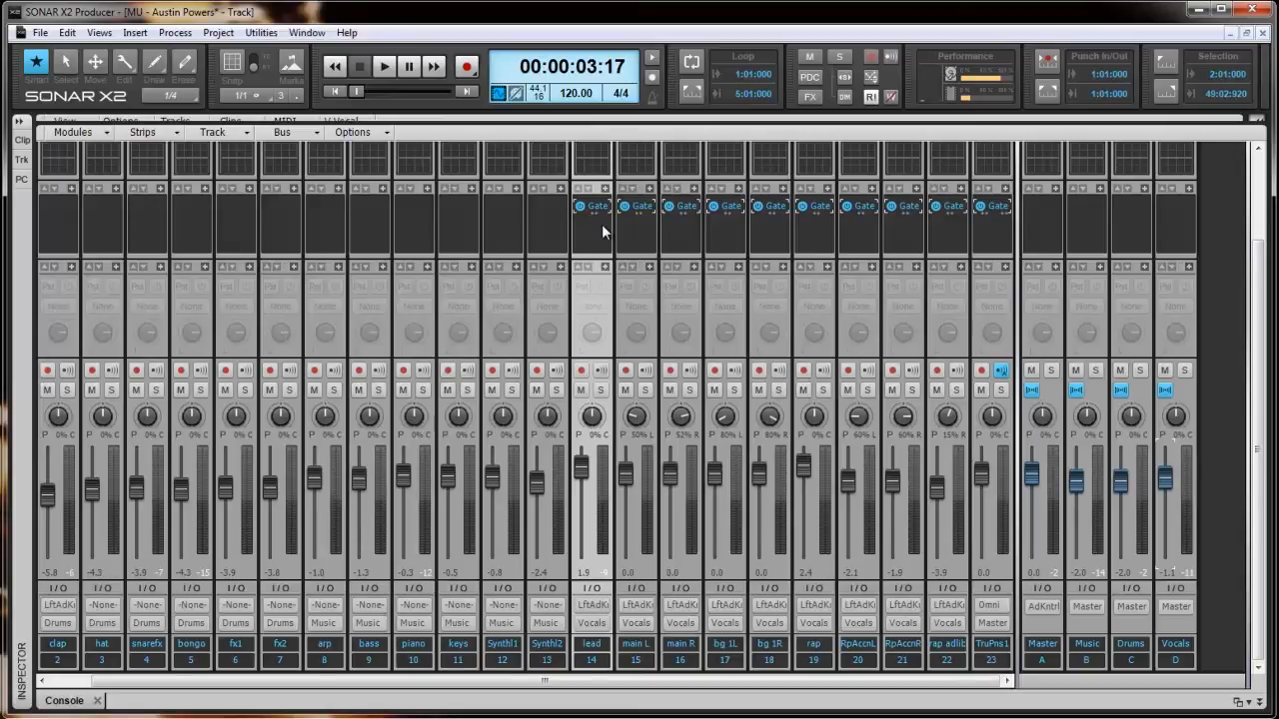
mouse_move(623, 551)
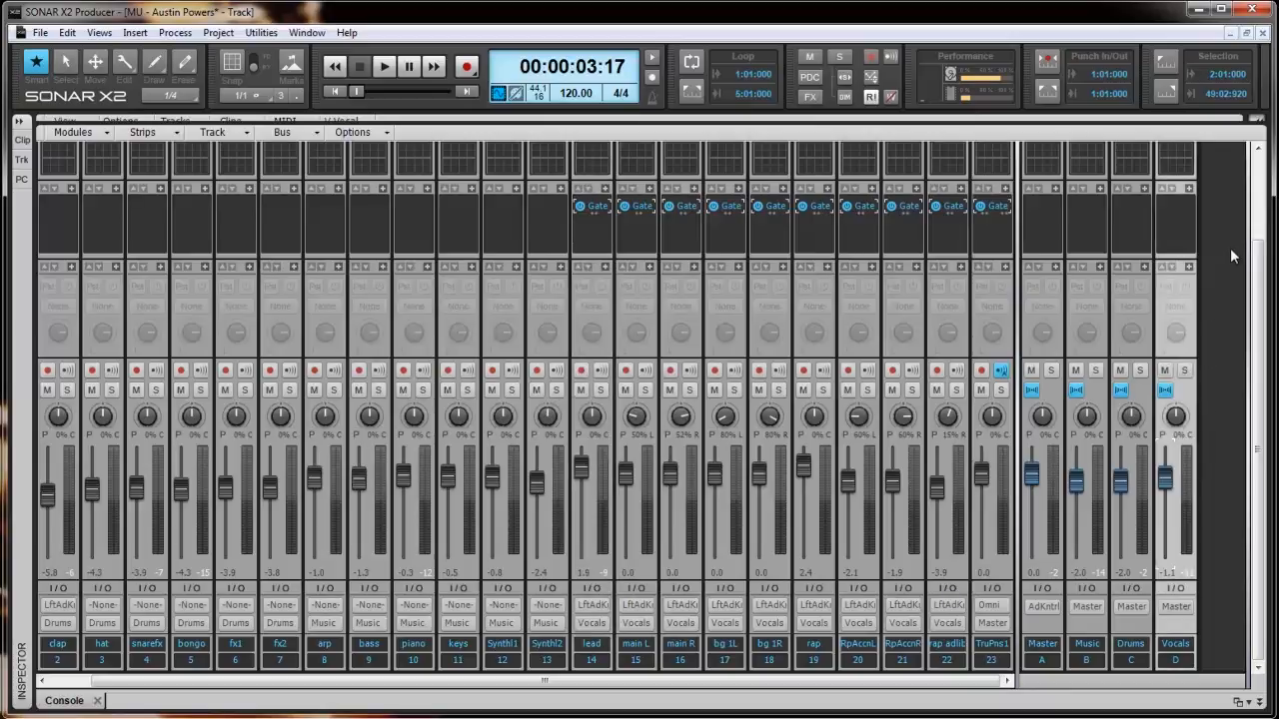
Insert a new stereo bus after the Vocals bus and name it Rap.
right_click(1220, 202)
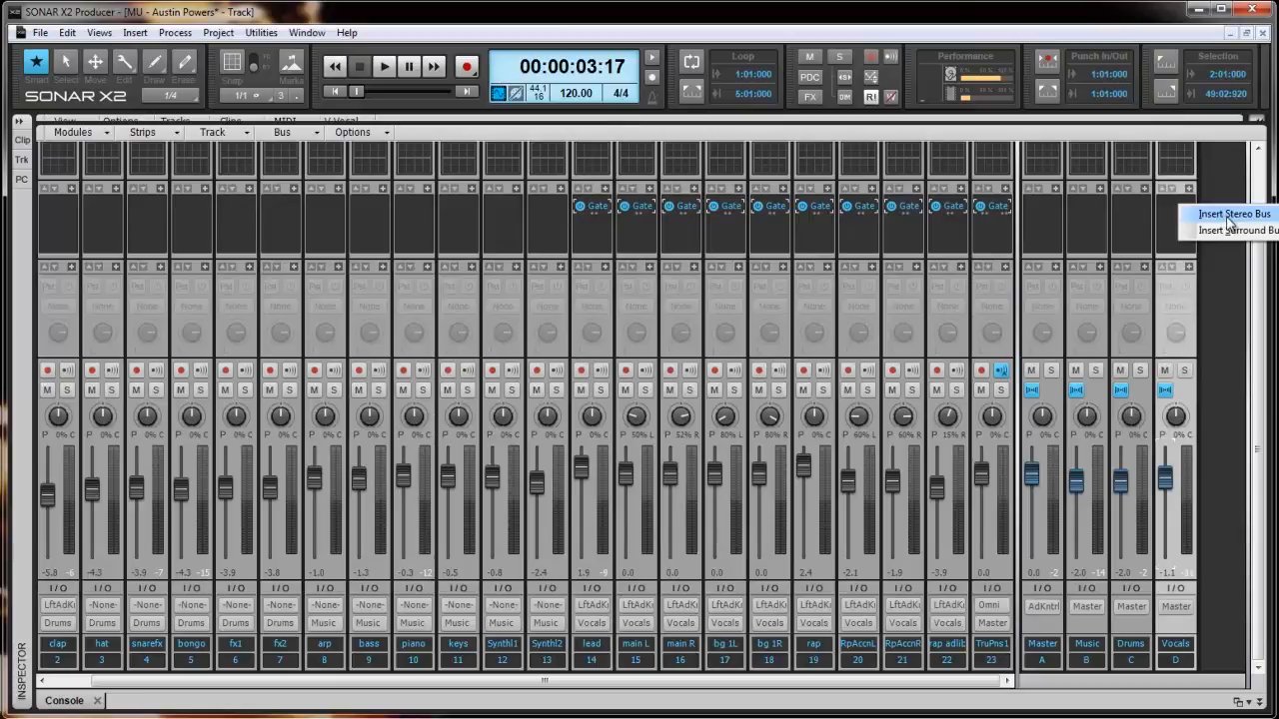
click(1228, 215)
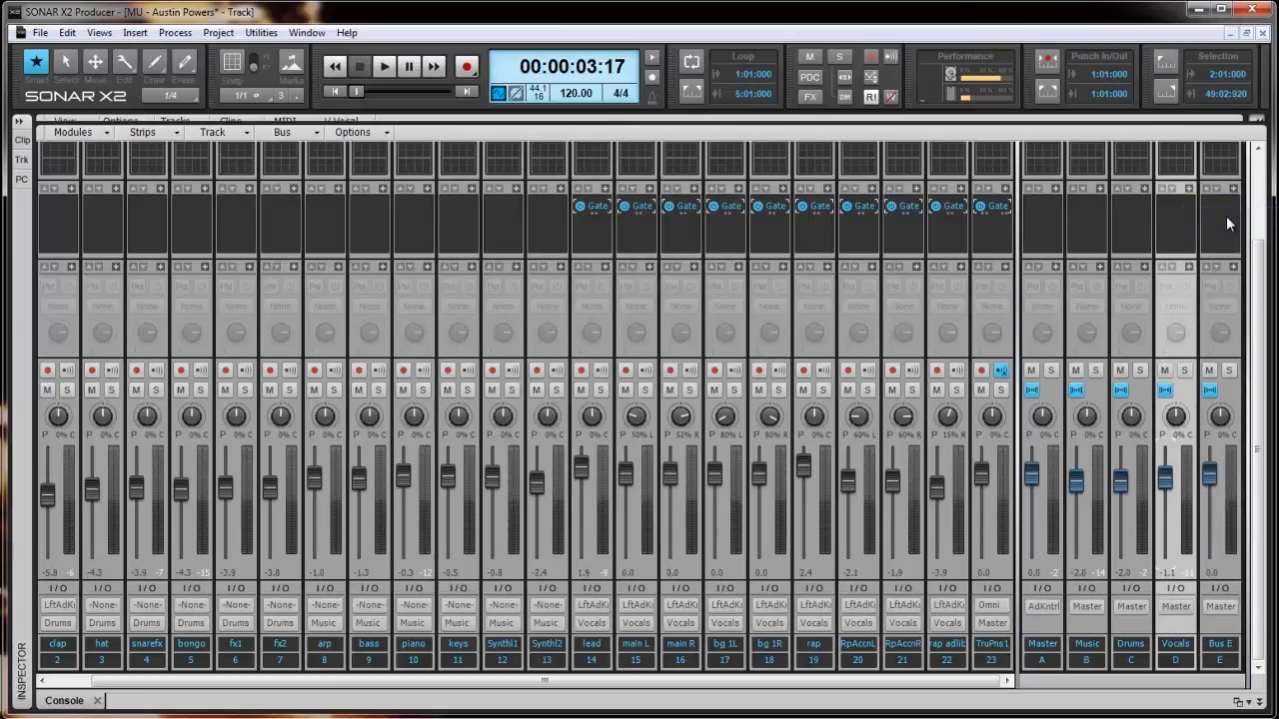
double_click(1207, 644)
text(Rap)
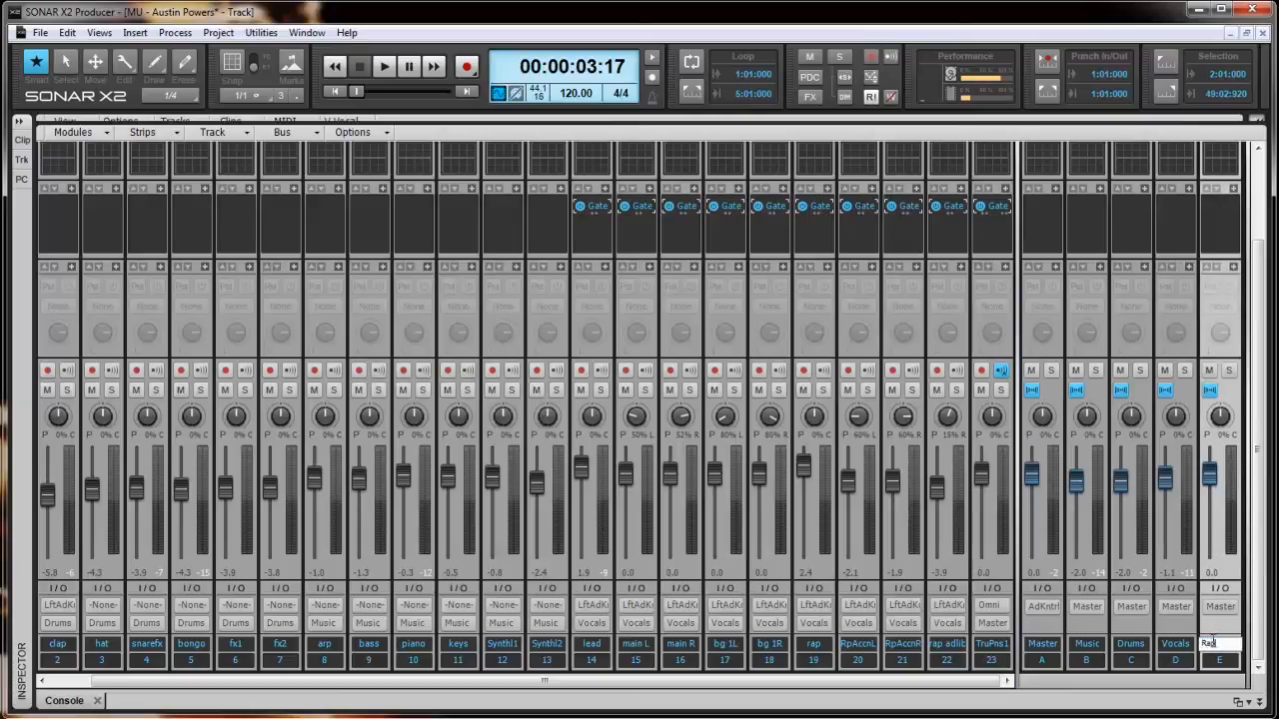
key(Return)
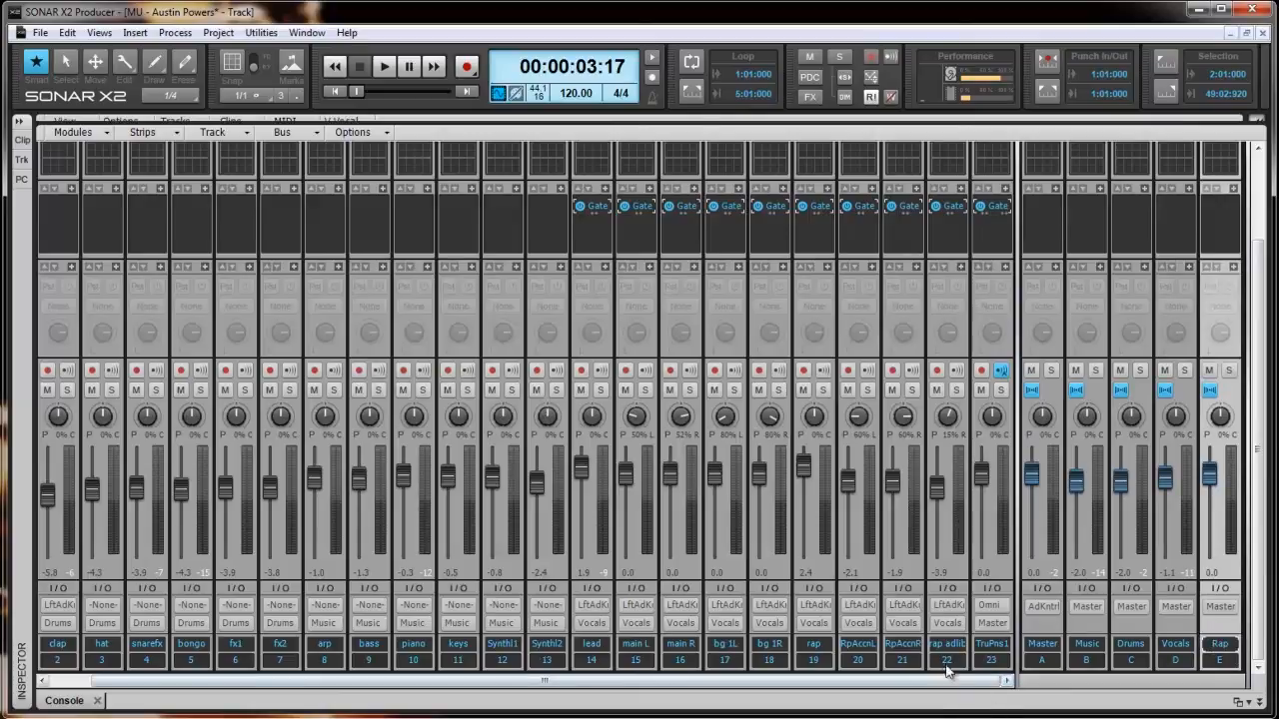
Select tracks 19 through 23 and choose the Rap bus as the rap track's output.
drag(819, 666, 1002, 673)
drag(908, 650, 825, 634)
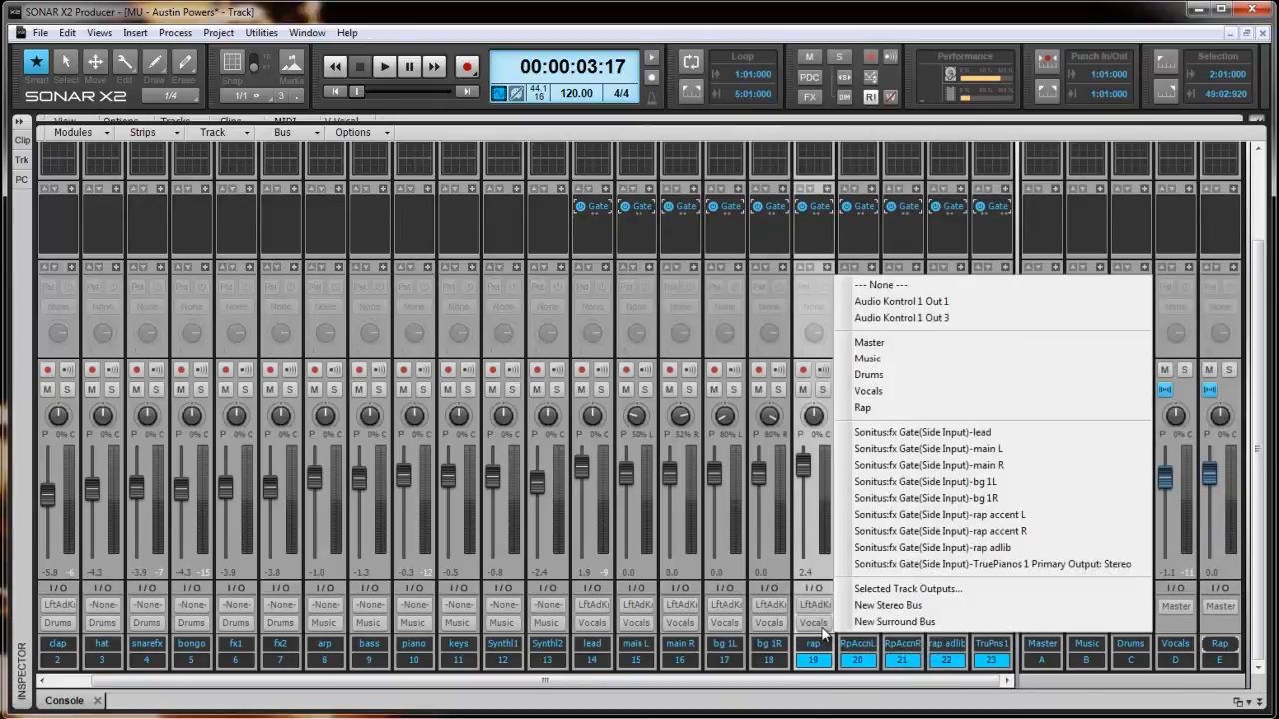
click(821, 625)
click(879, 408)
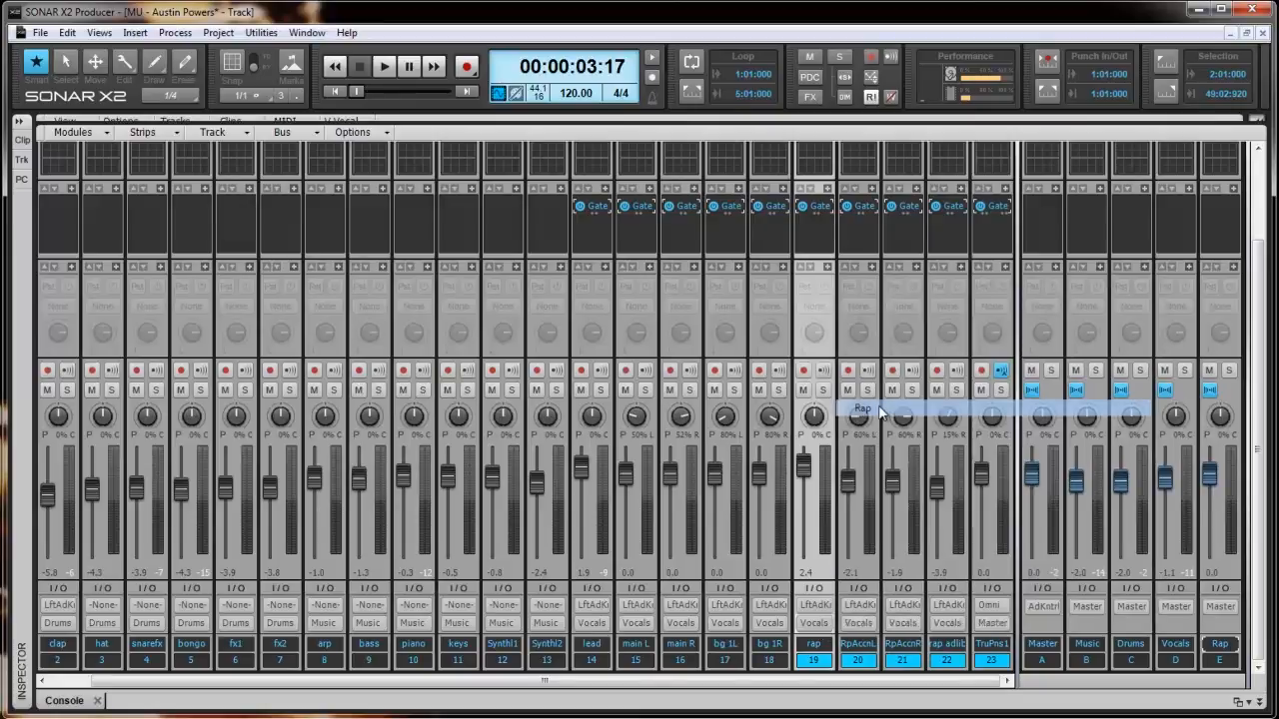